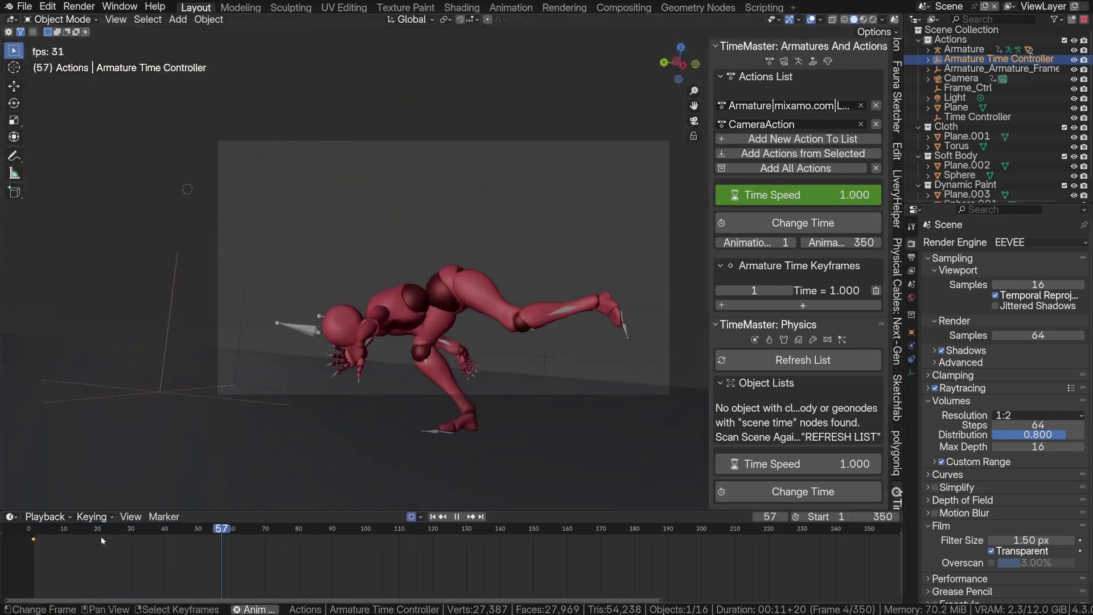
Add armature time keyframes at frame 34 with time speed 1.000 and at frame 40 with time speed 0.110
left_click_drag(101, 539, 145, 563)
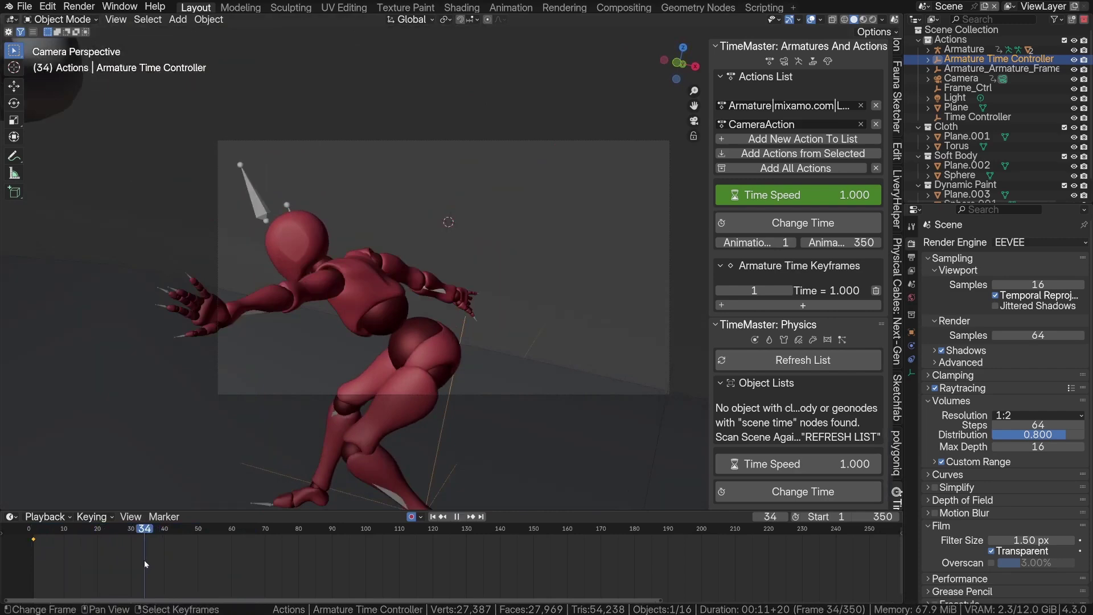
left_click(778, 304)
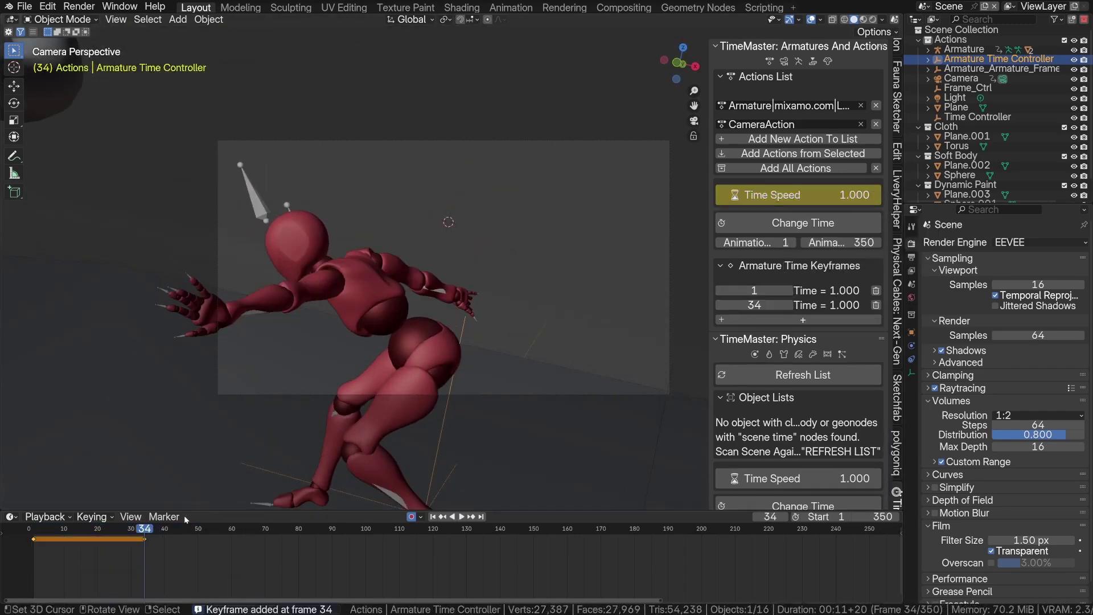
key("space")
key("space")
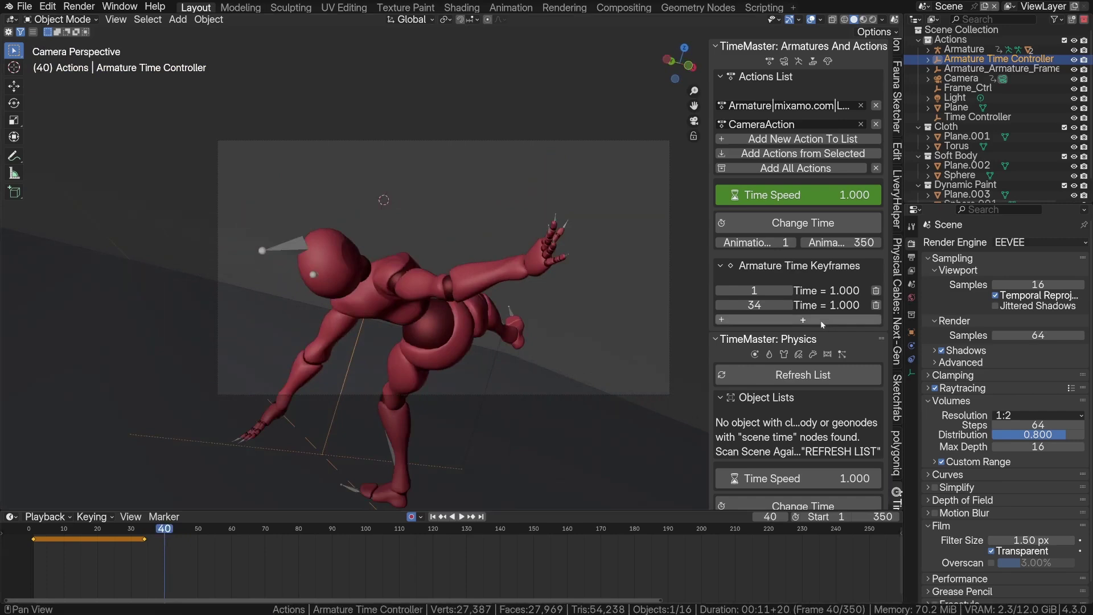
left_click(820, 320)
mouse_move(800, 193)
left_mouse_down()
mouse_move(769, 192)
mouse_move(804, 194)
left_mouse_up()
Scrub the transition between frames 34 and 40, and apply the time change to the listed actions
key("space")
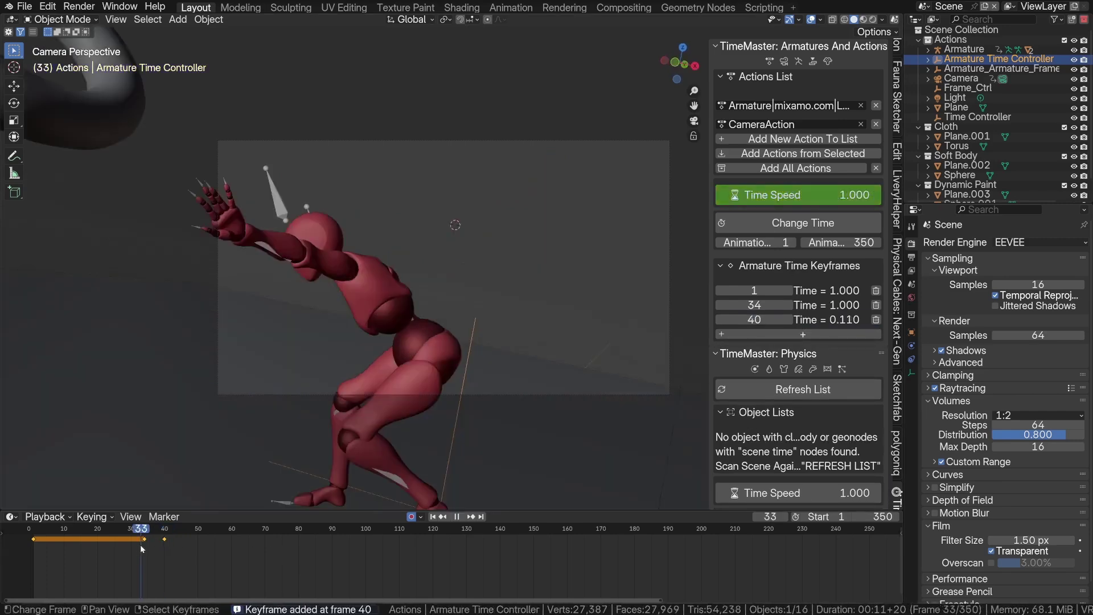
key("space")
left_click_drag(193, 555, 145, 548)
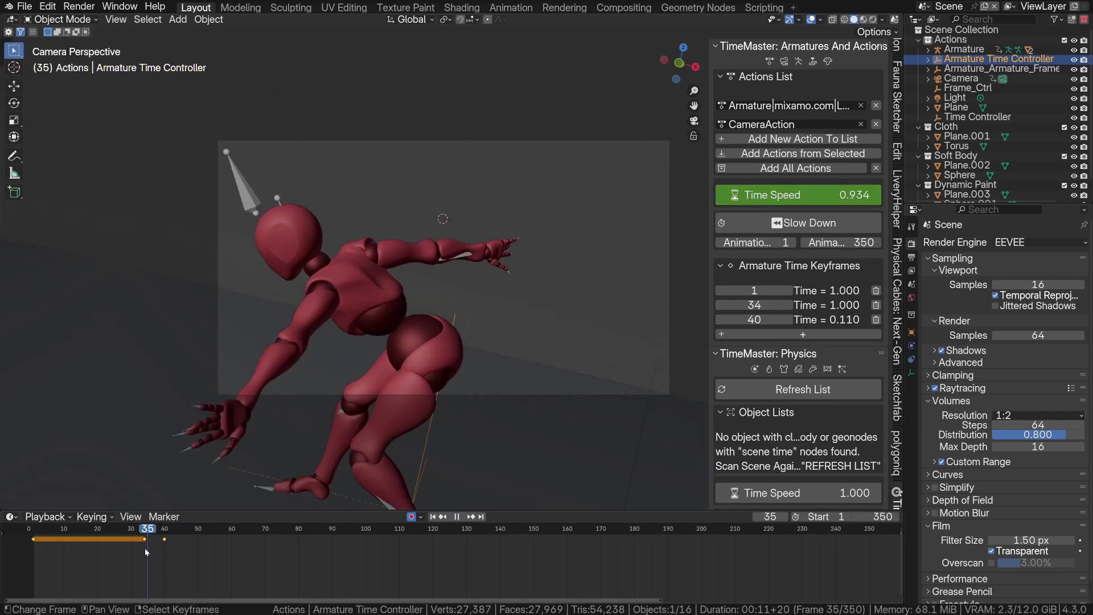
left_click(777, 223)
Add armature time keyframes at frame 96 with time speed 0.110 and at frame 107 with time speed 1.000
key("space")
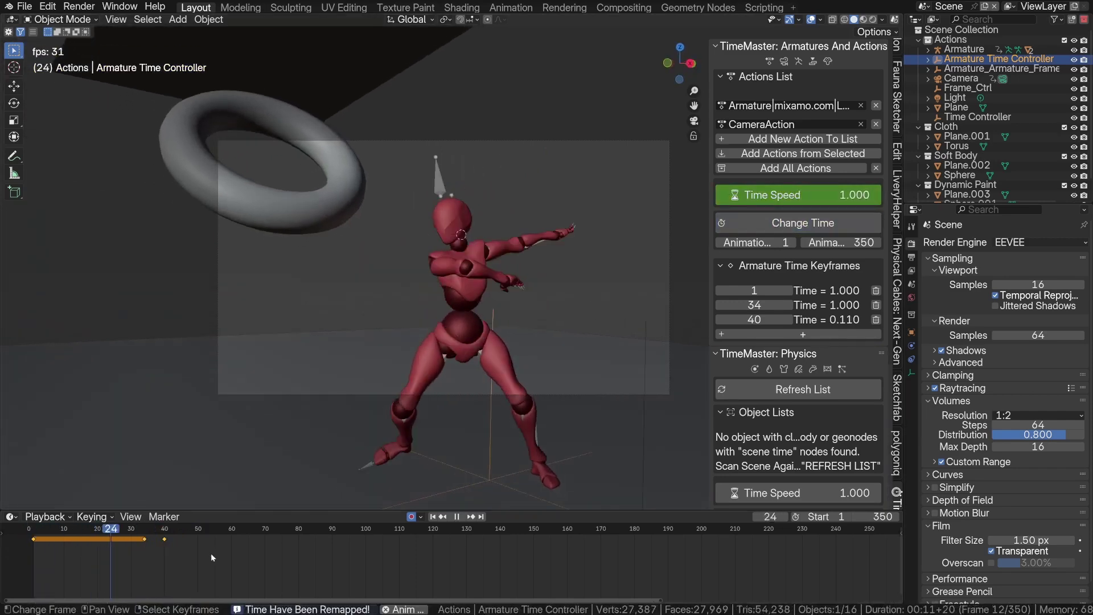
key("space")
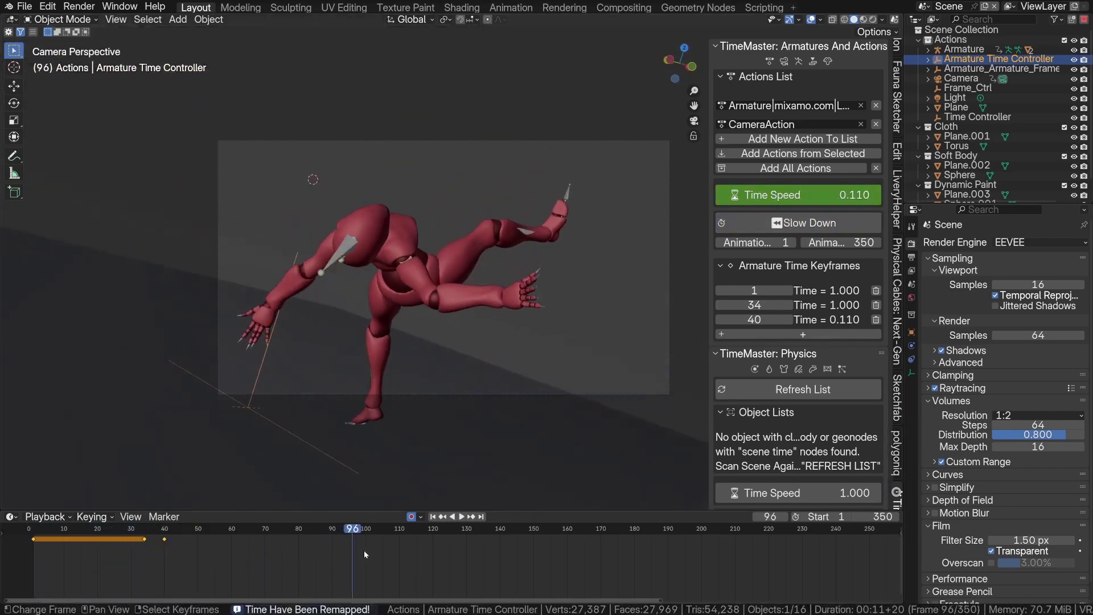
left_click(763, 333)
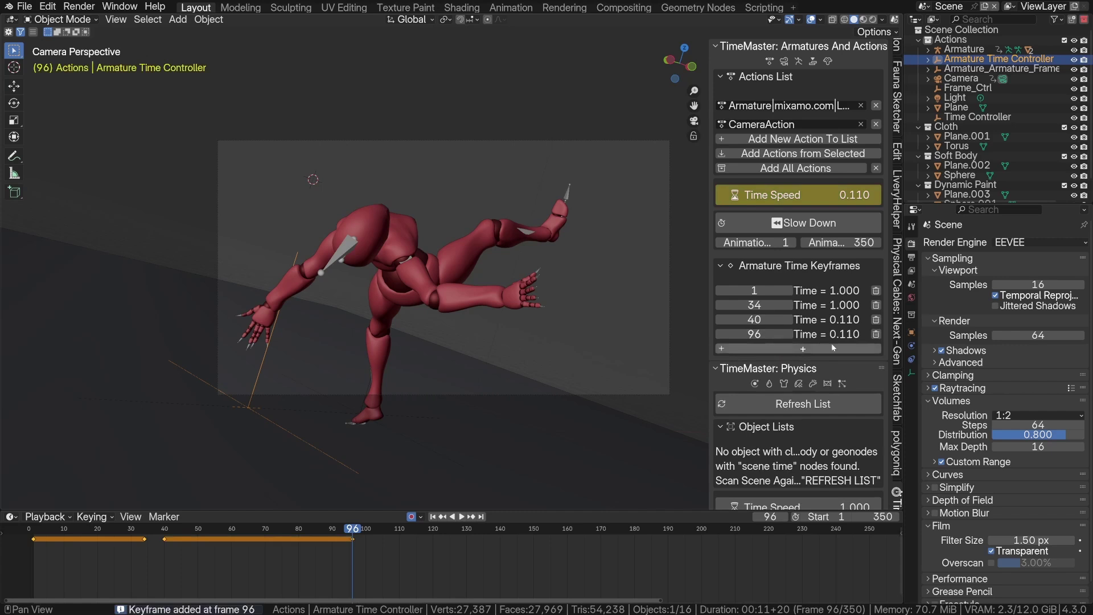
left_click_drag(353, 541, 390, 542)
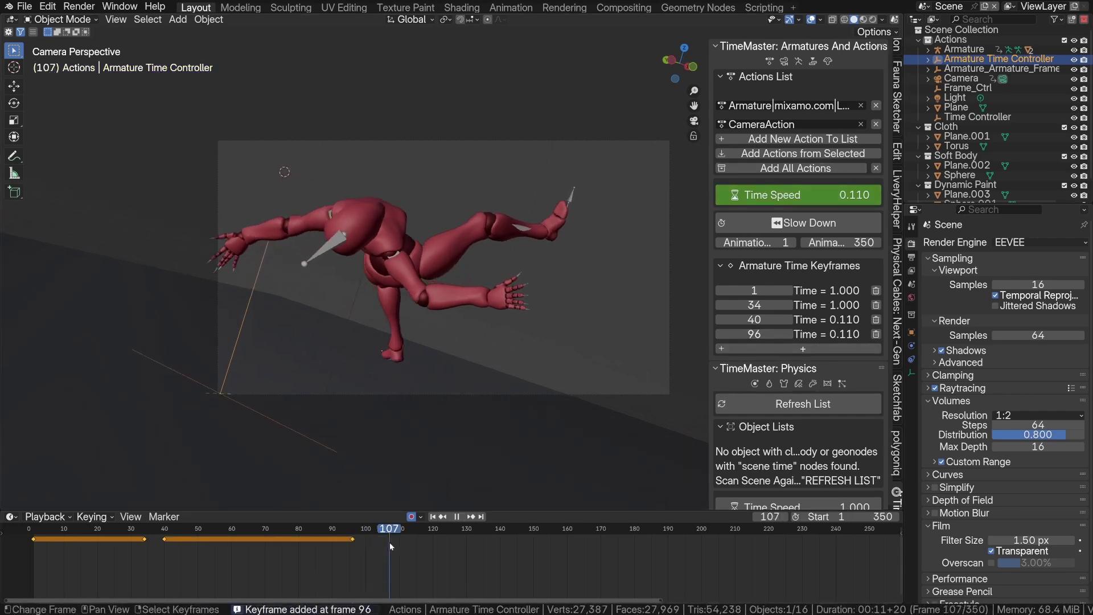
left_click(789, 350)
double_click(797, 195)
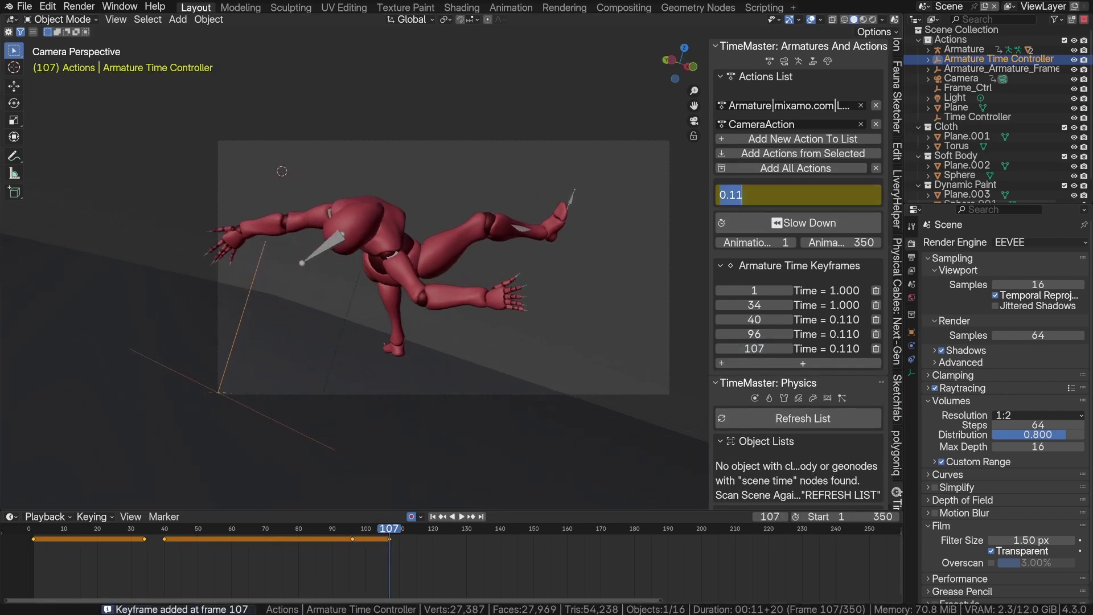
type("1")
key("Return")
Remap the listed actions with the updated time keyframes and play back the animation
left_click(813, 224)
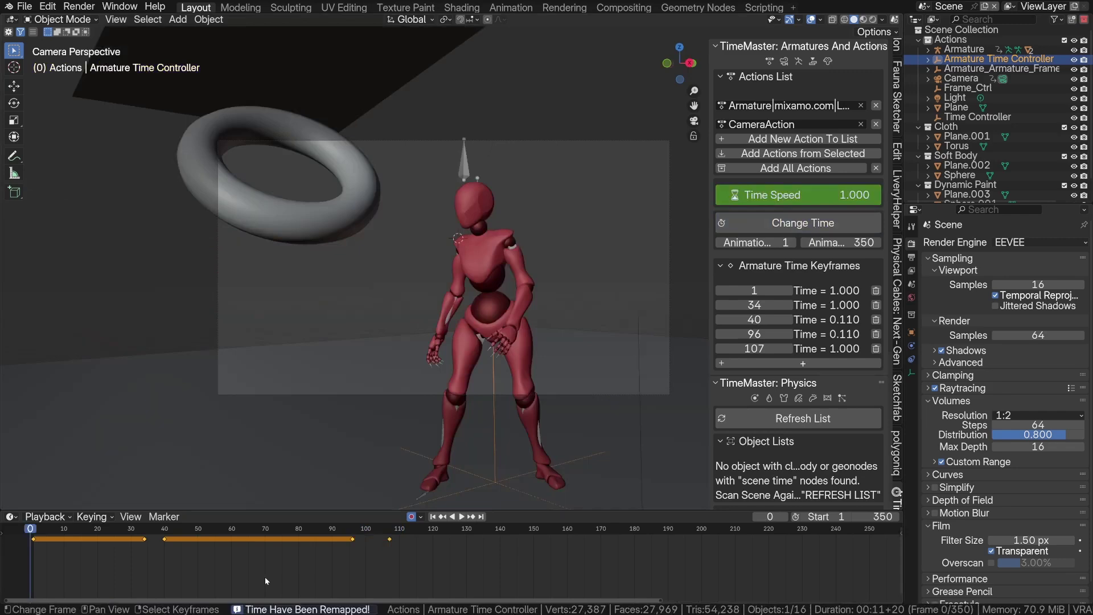
key("space")
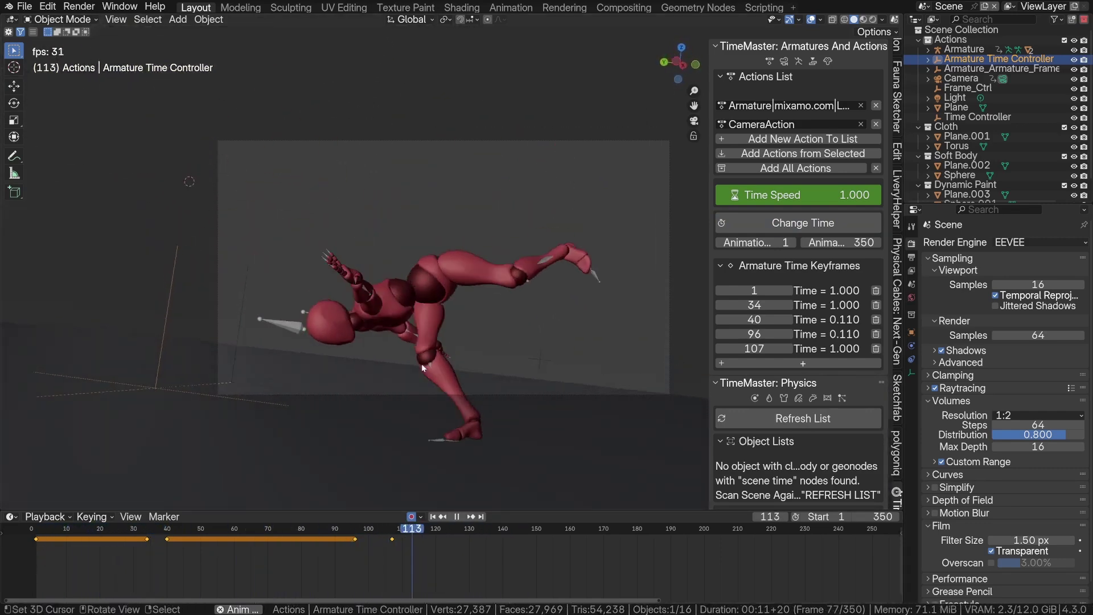
middle_click_drag(450, 461, 241, 548)
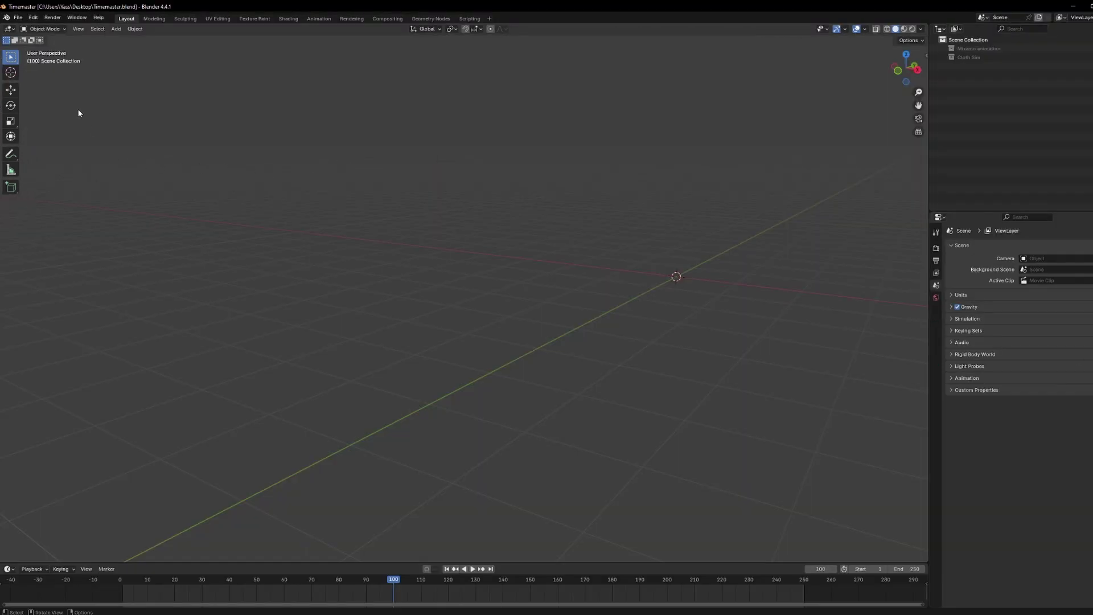
Install the add-on file TimeMaster Actions For 4.3+.zip from disk through the add-on preferences
left_click(35, 18)
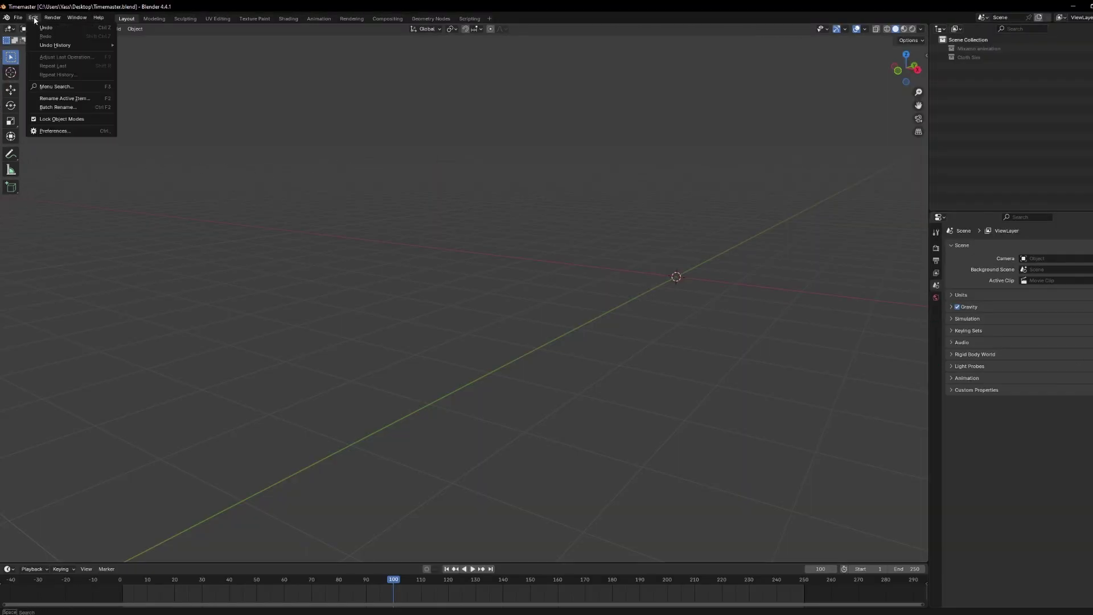
left_click(41, 131)
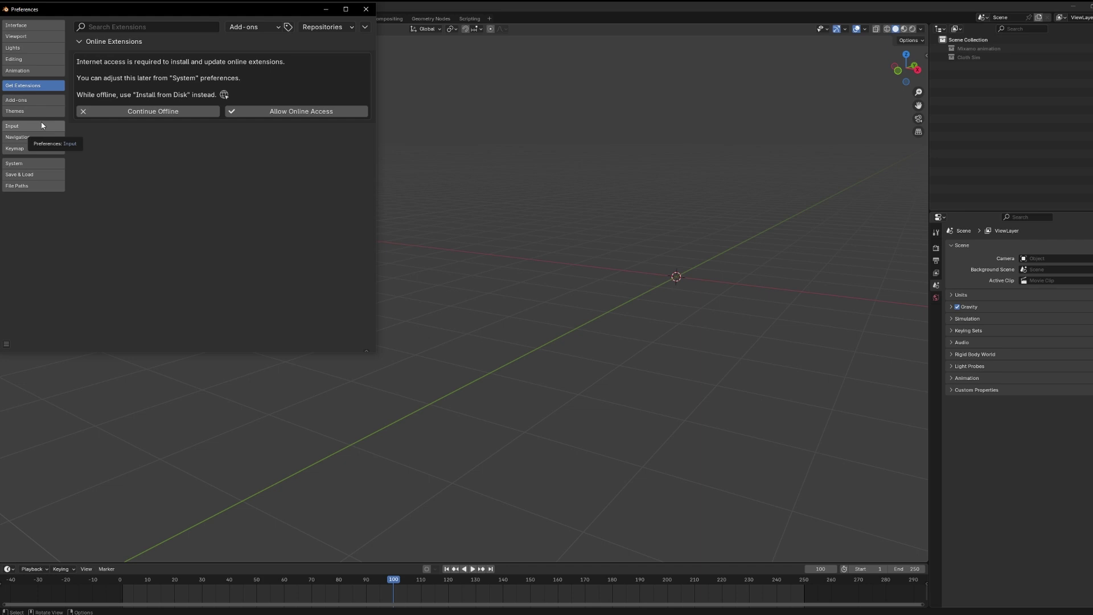
left_click(17, 101)
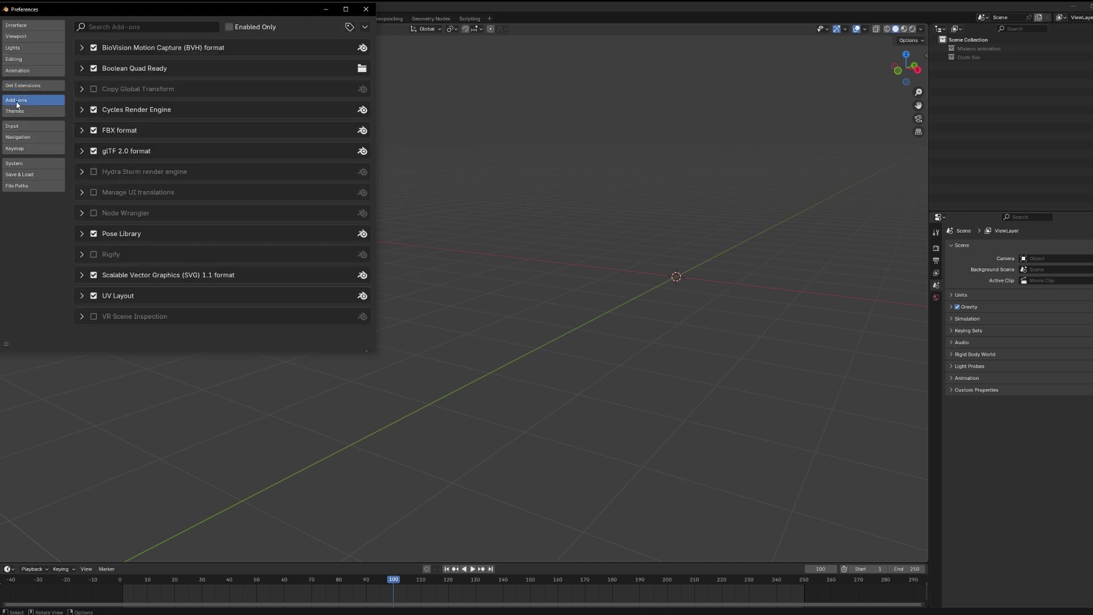
left_click(364, 31)
left_click(294, 56)
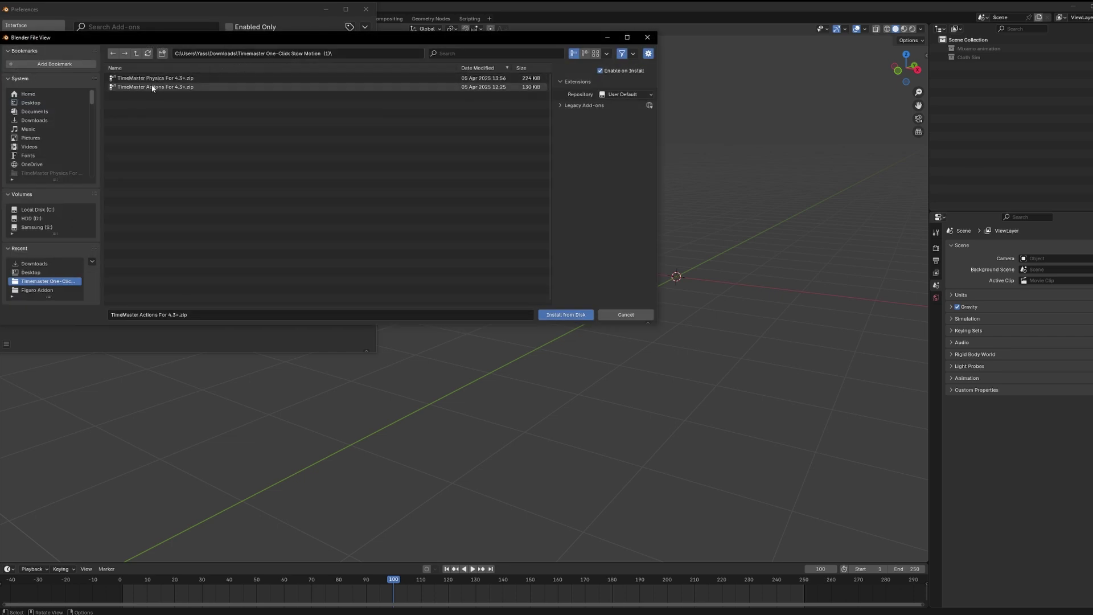
left_click(153, 87)
left_click(564, 313)
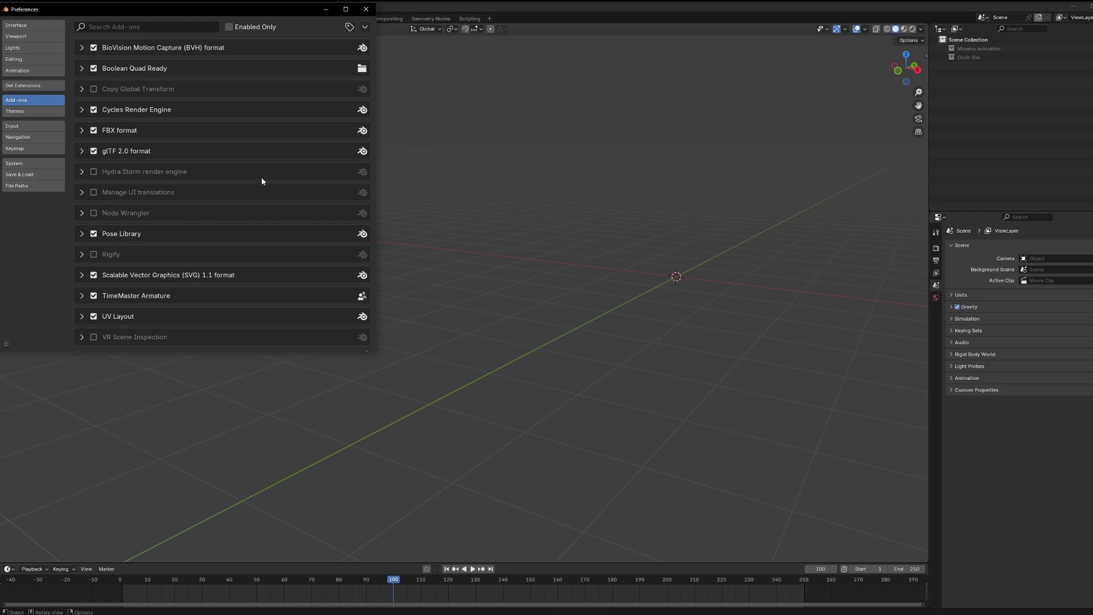
Install the add-on file TimeMaster Physics For 4.3+.zip from disk
left_click(365, 27)
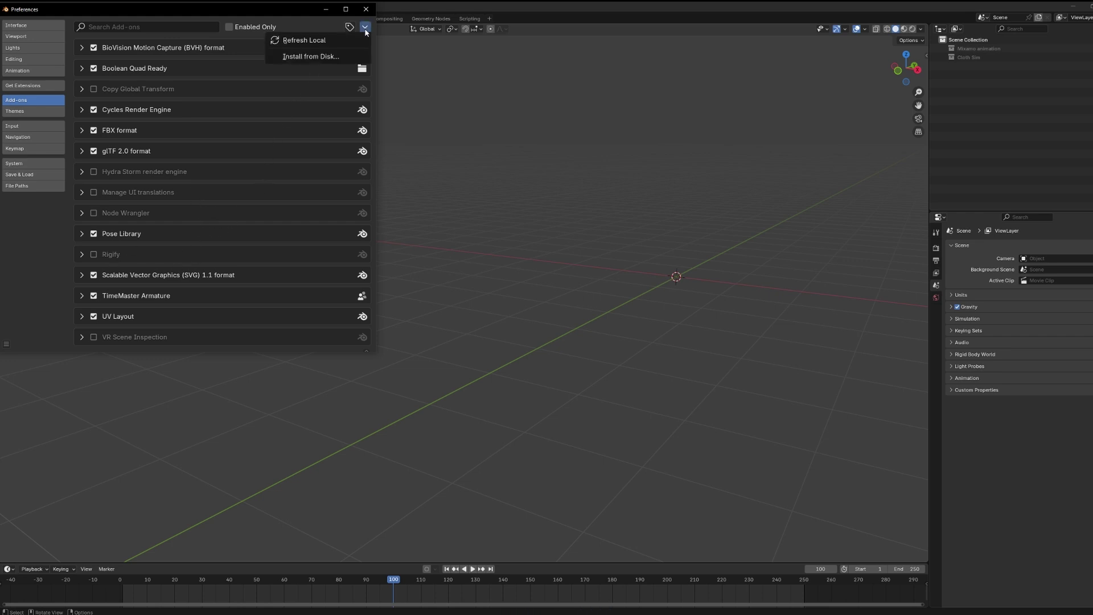
left_click(339, 57)
left_click(161, 88)
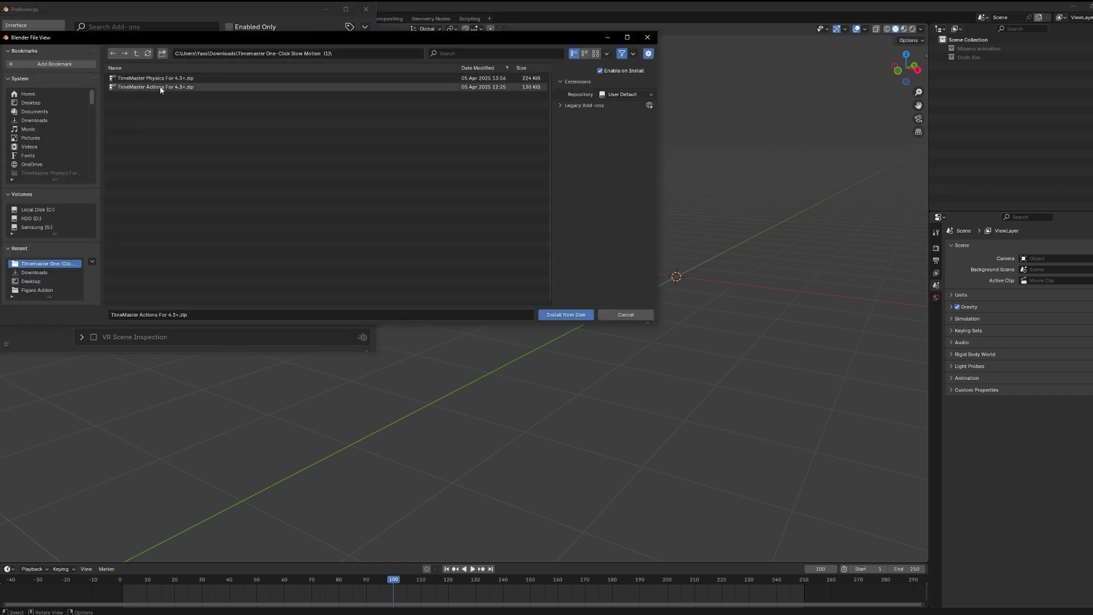
double_click(150, 79)
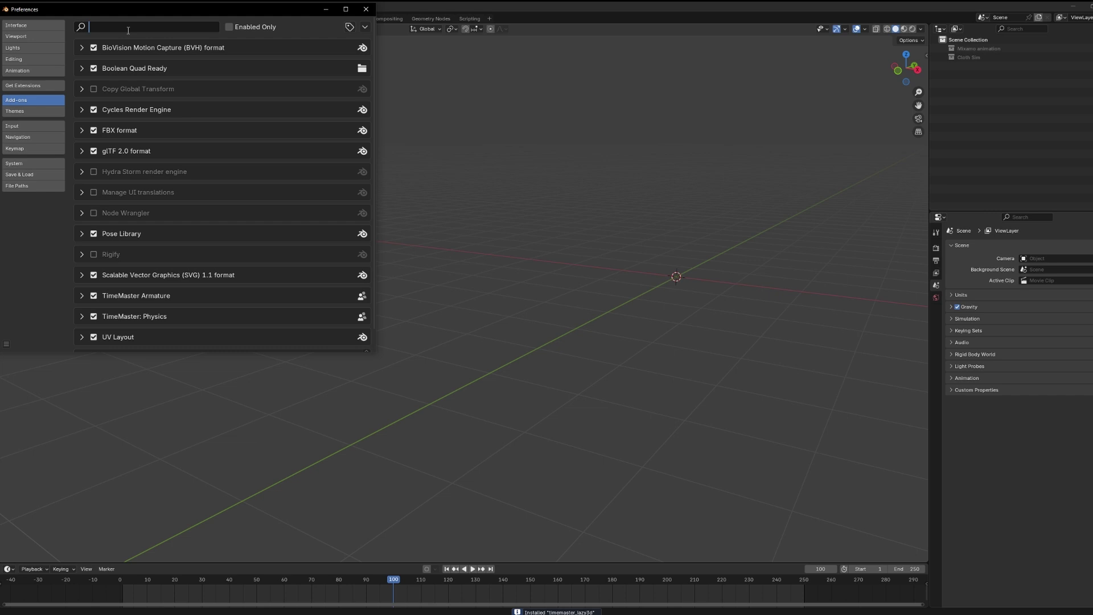
Search the add-ons for "time", check the details of both TimeMaster entries, and minimize the preferences window
type("time")
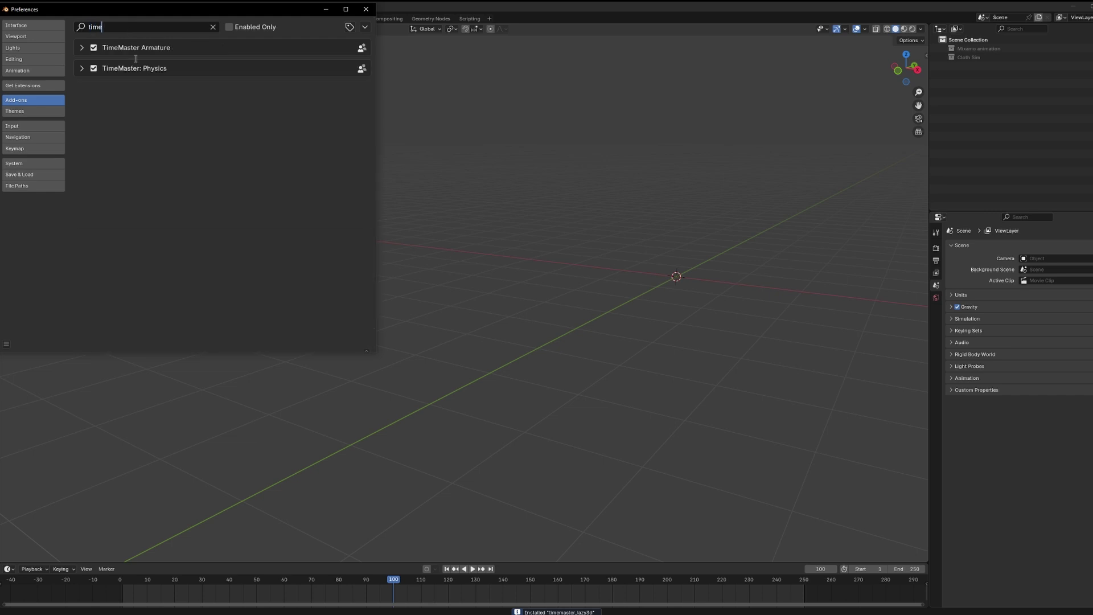
left_click(81, 52)
left_click(81, 51)
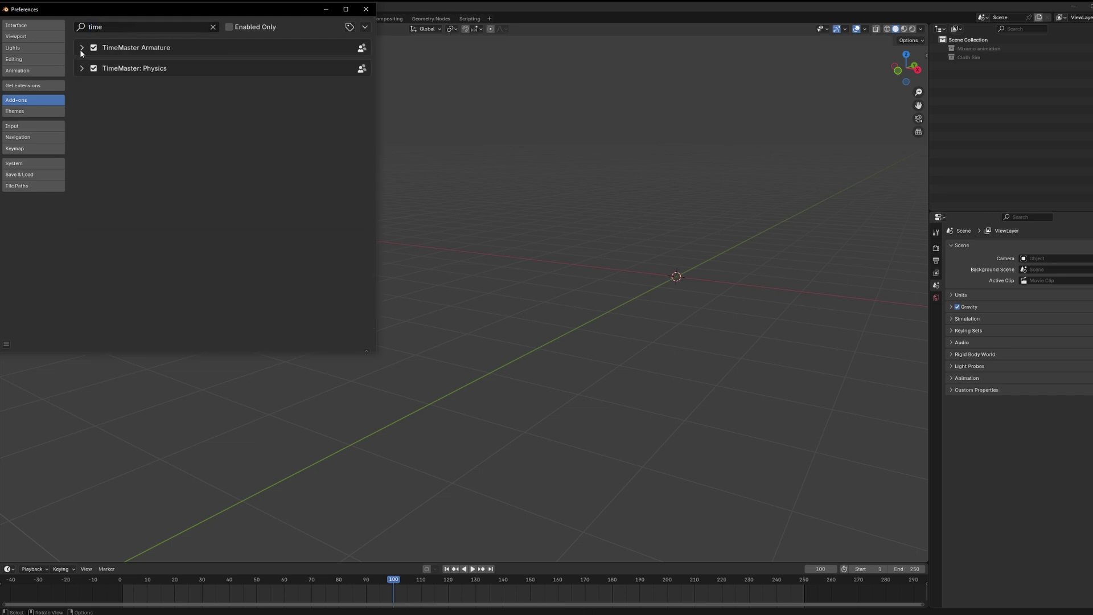
left_click(81, 69)
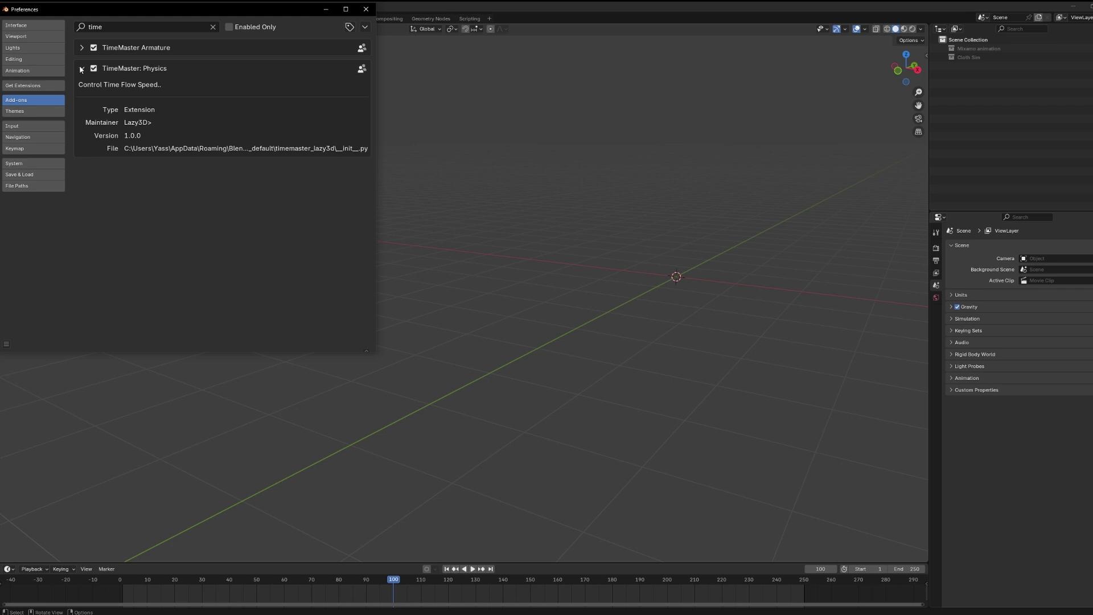
left_click(82, 68)
left_click(325, 10)
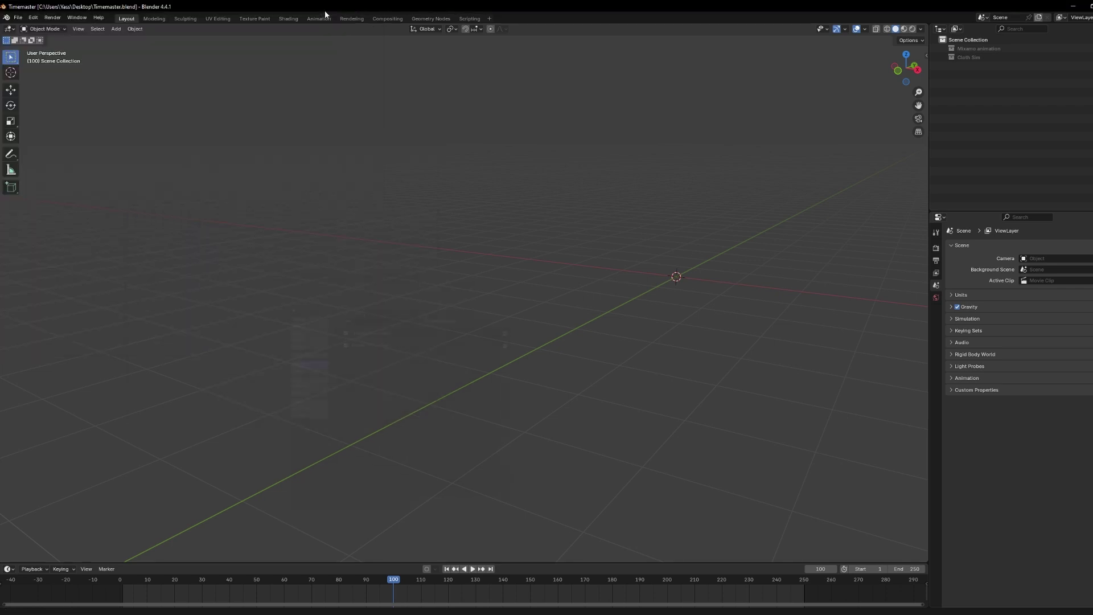
Show the TimeMaster controls in the 3D viewport and set up the scene with them
key("n")
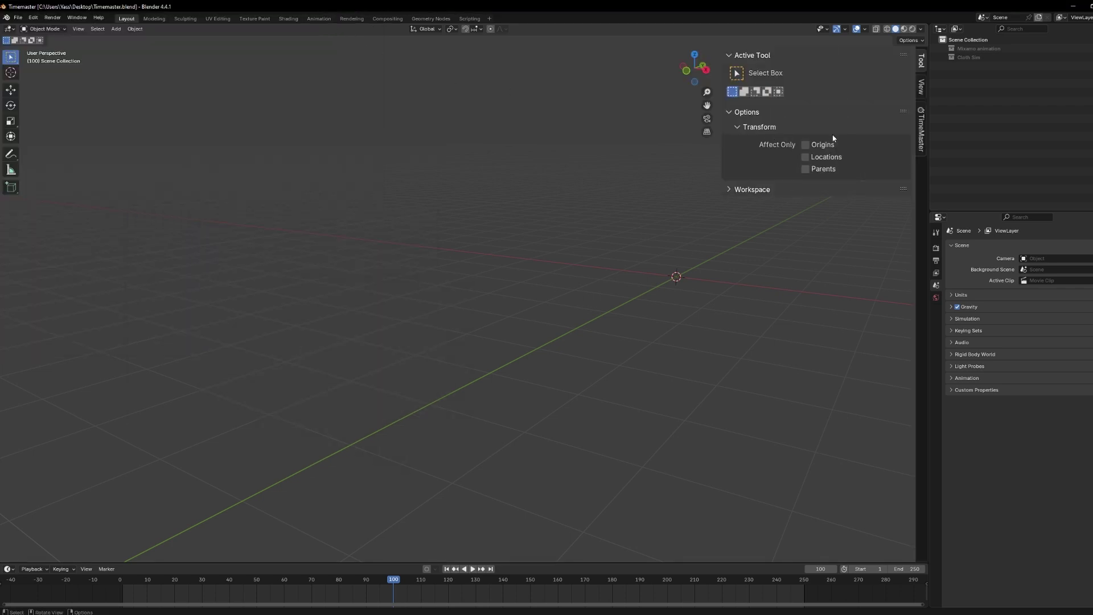
left_click(922, 130)
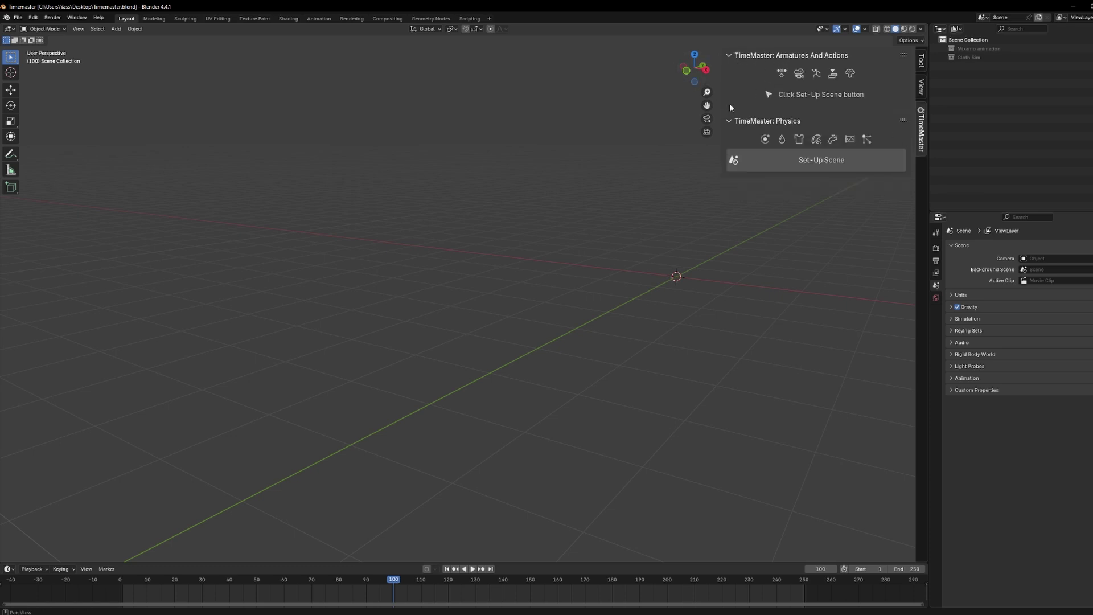
left_click(820, 160)
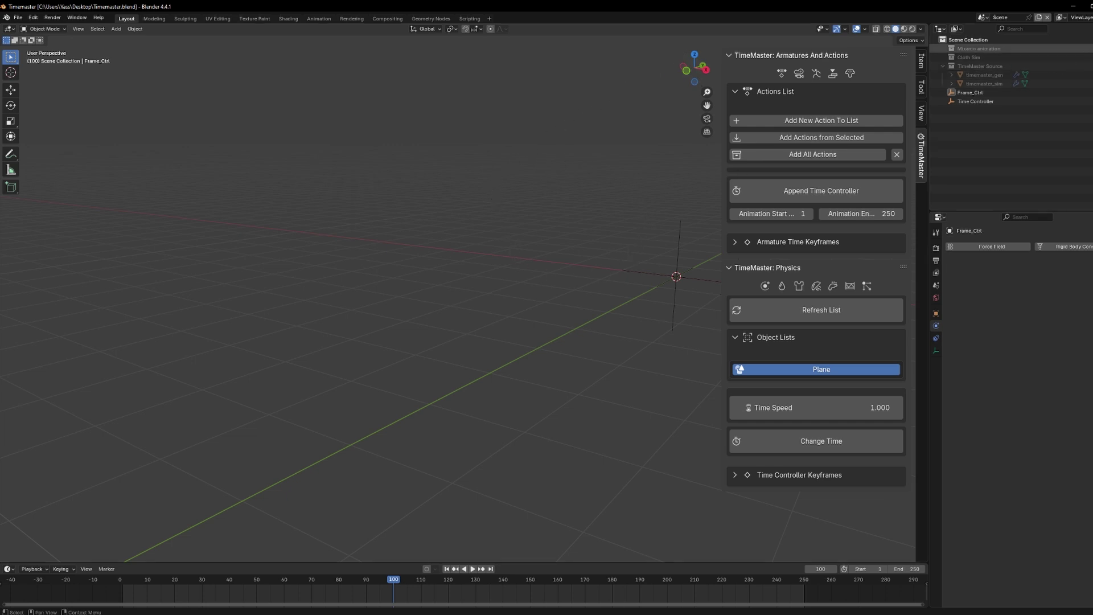
Enable the Mixamo animation collection and add the action Armature|mixamo.com|Layer0 to the TimeMaster actions list
left_click(951, 49)
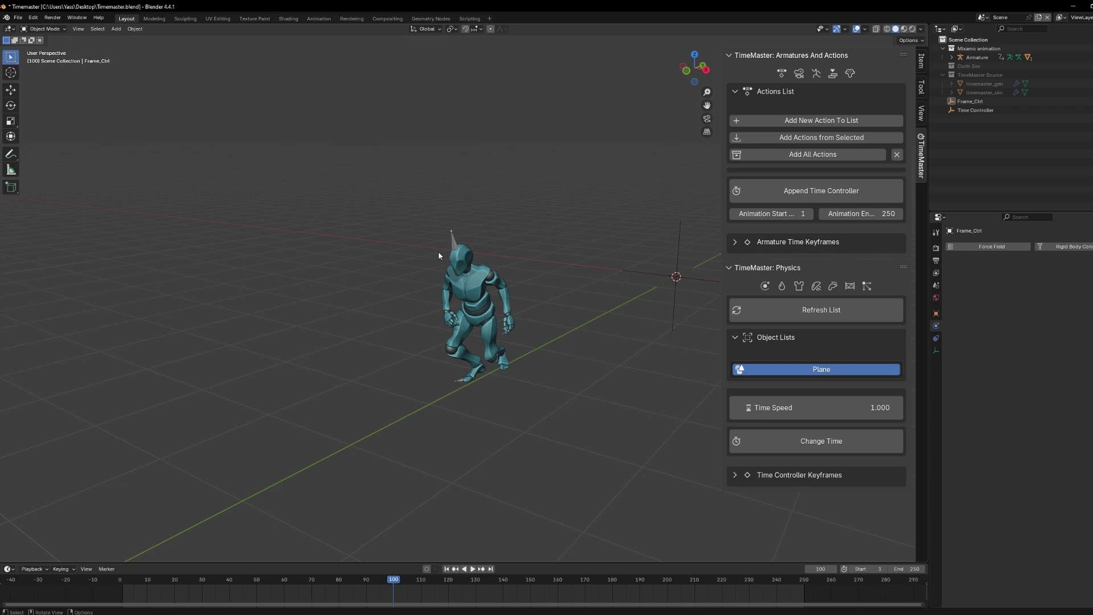
left_click(734, 268)
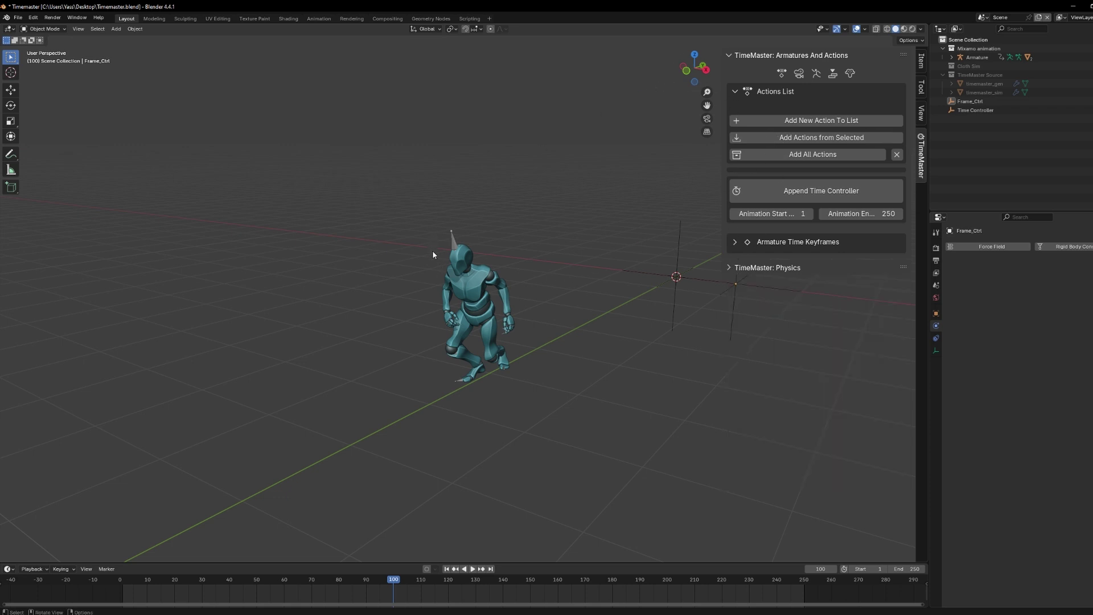
left_click(815, 121)
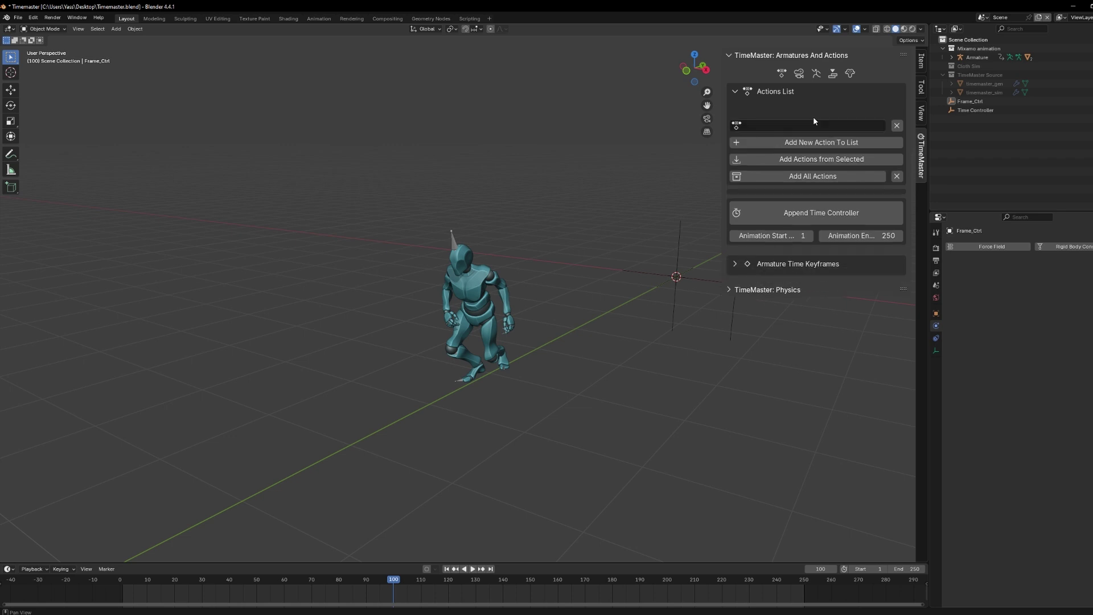
left_click(752, 125)
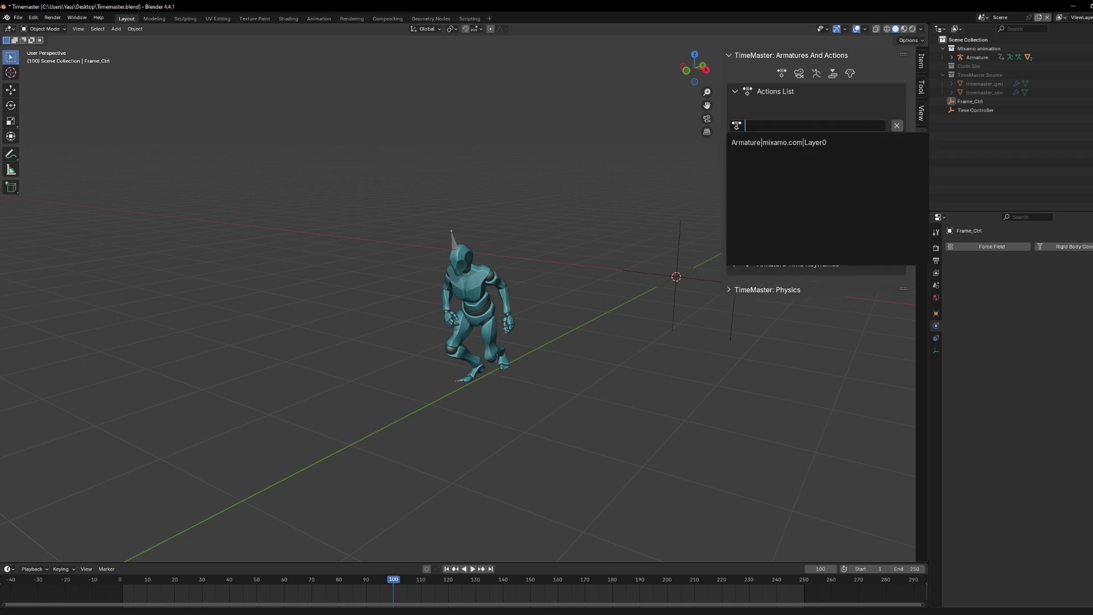
left_click(784, 143)
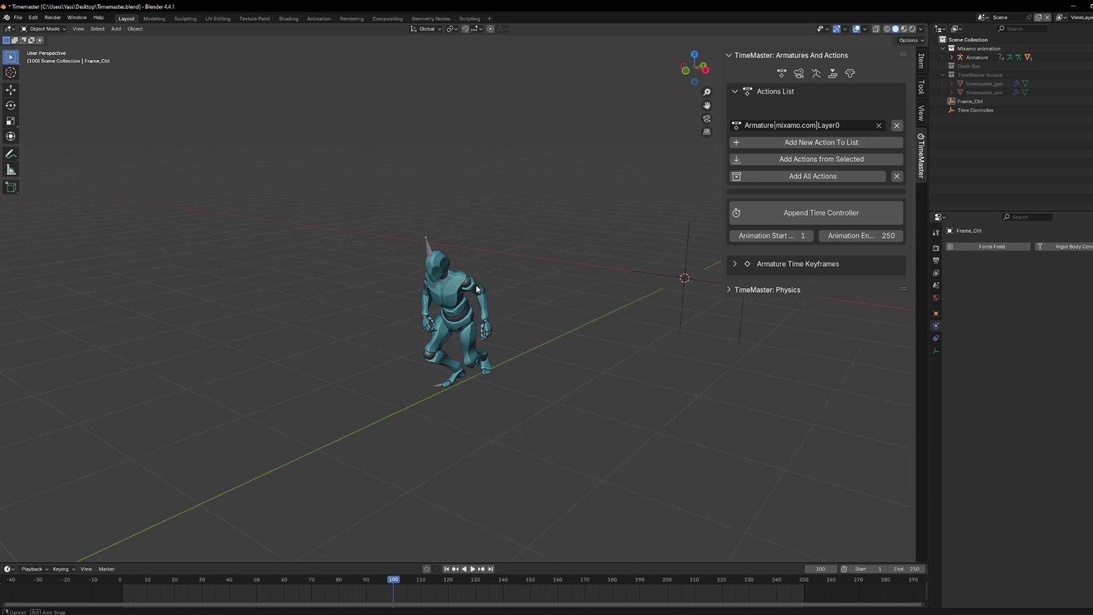
Play the Mixamo character's animation in the viewport and stop the playback
left_click(453, 569)
left_click(473, 569)
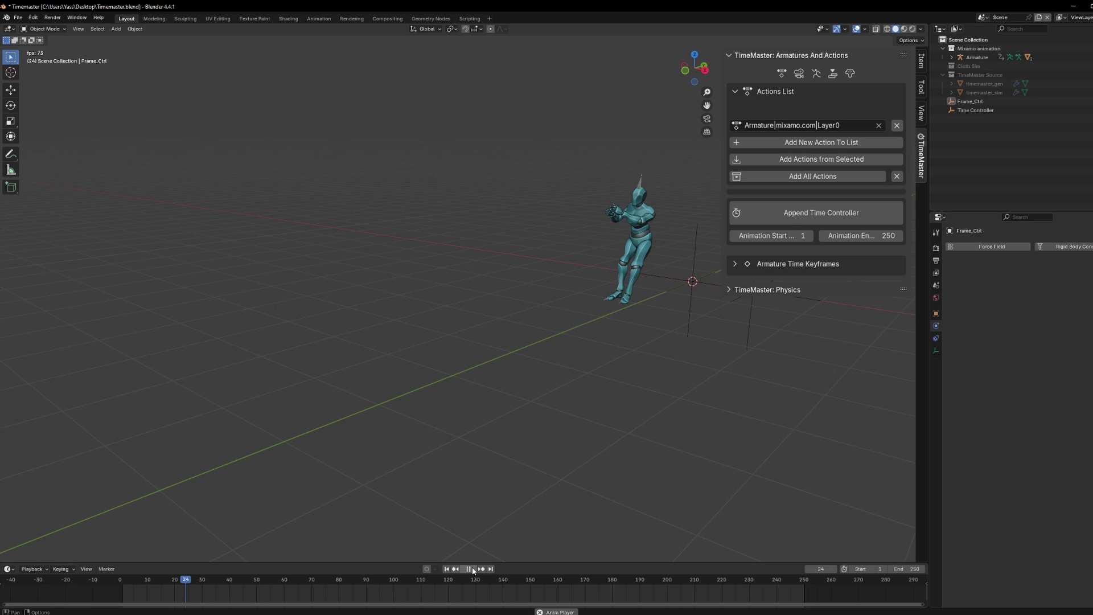
left_click(470, 569)
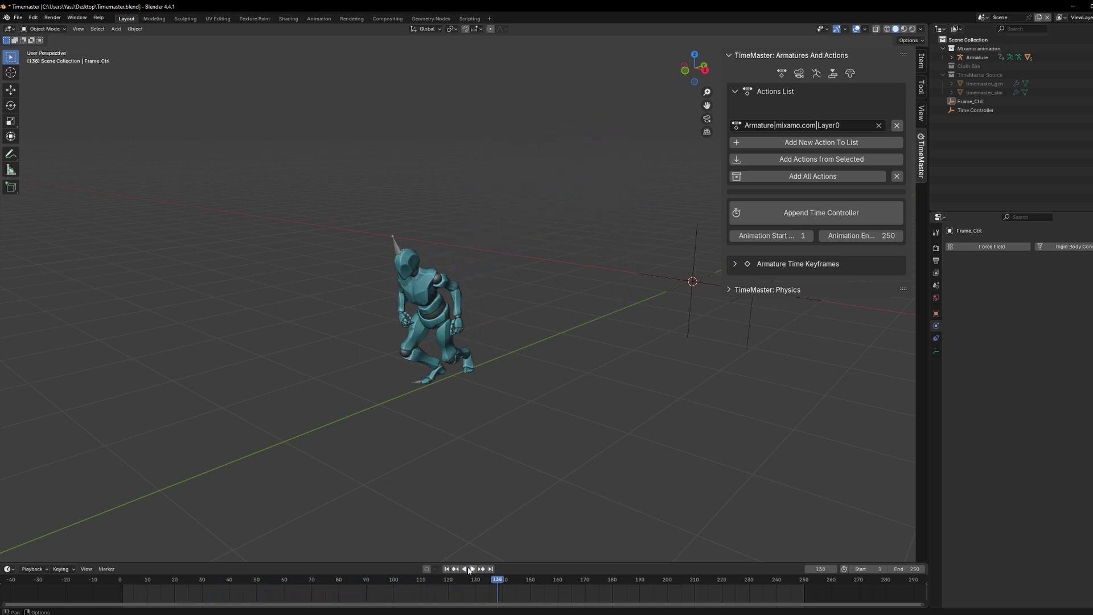
Rewind the animation and keyframe the armature's Time Speed at 1.000 on frame 30
left_click(447, 569)
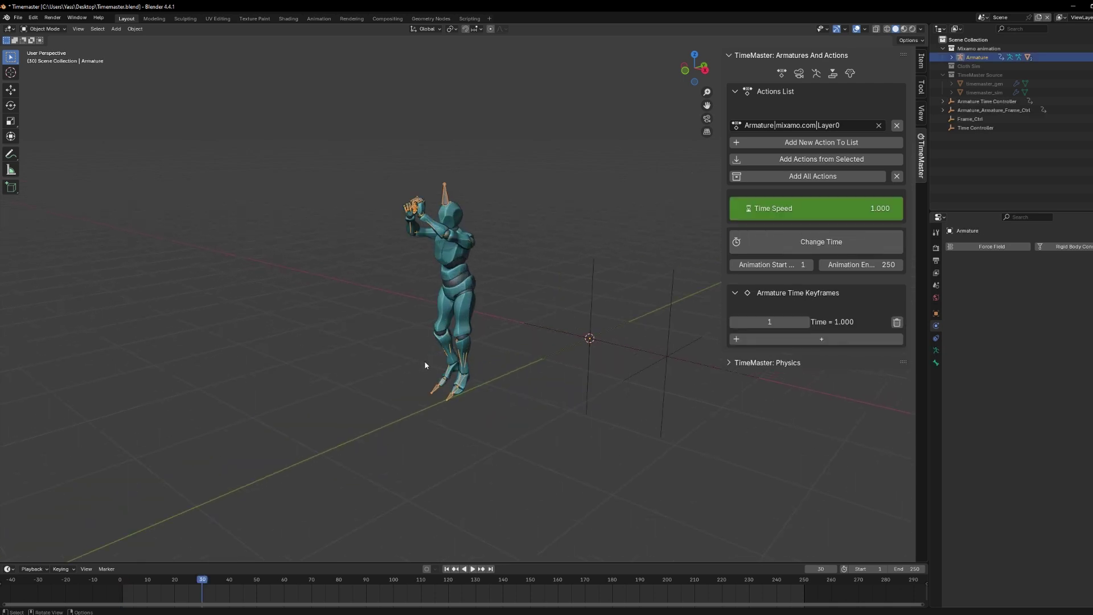
scroll(425, 363, "up", 2)
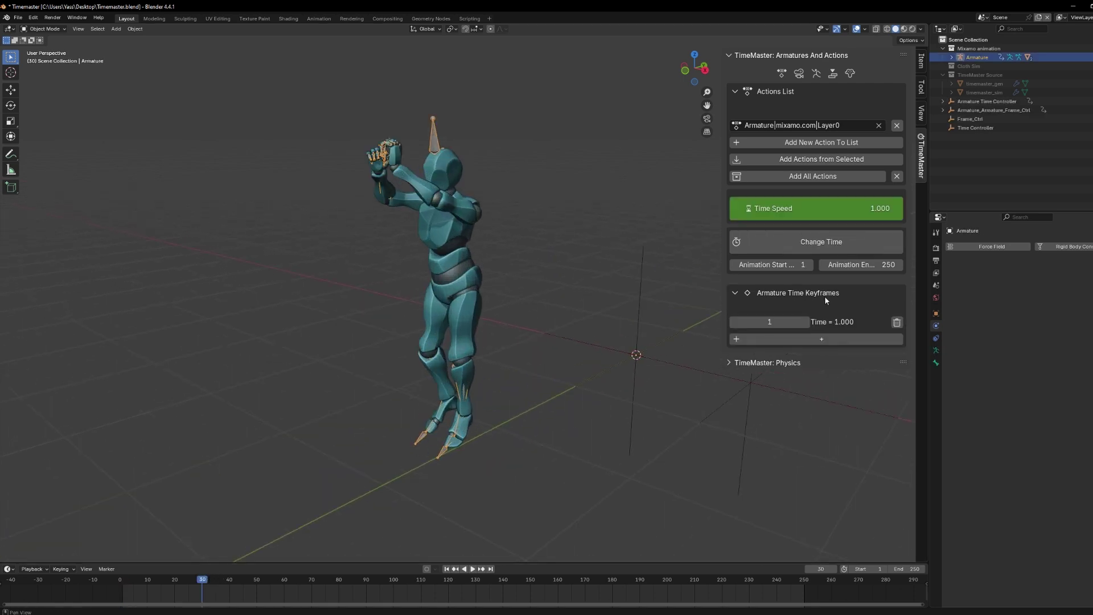
left_click(865, 206)
key("Escape")
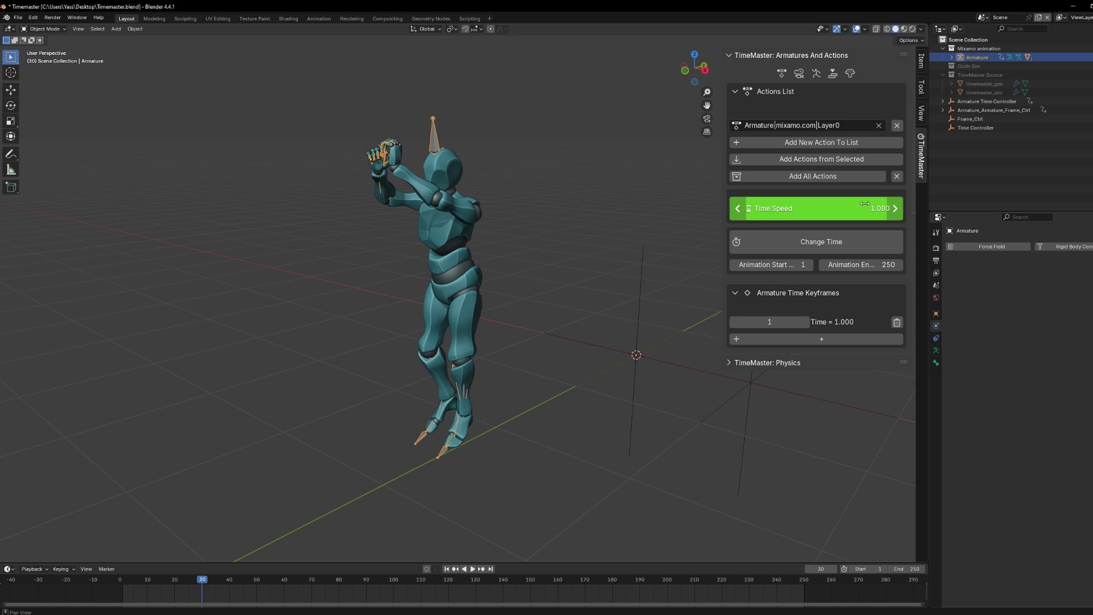
key("i")
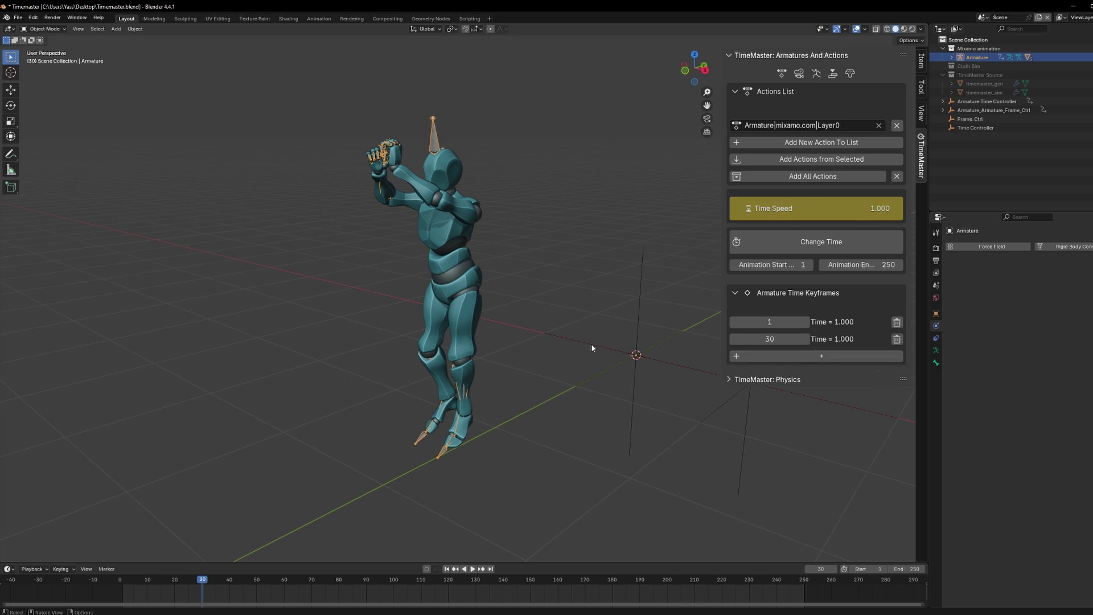
Set the armature's Time Speed to 0.5 at frame 35 with a keyframe
left_click(208, 581)
key("space")
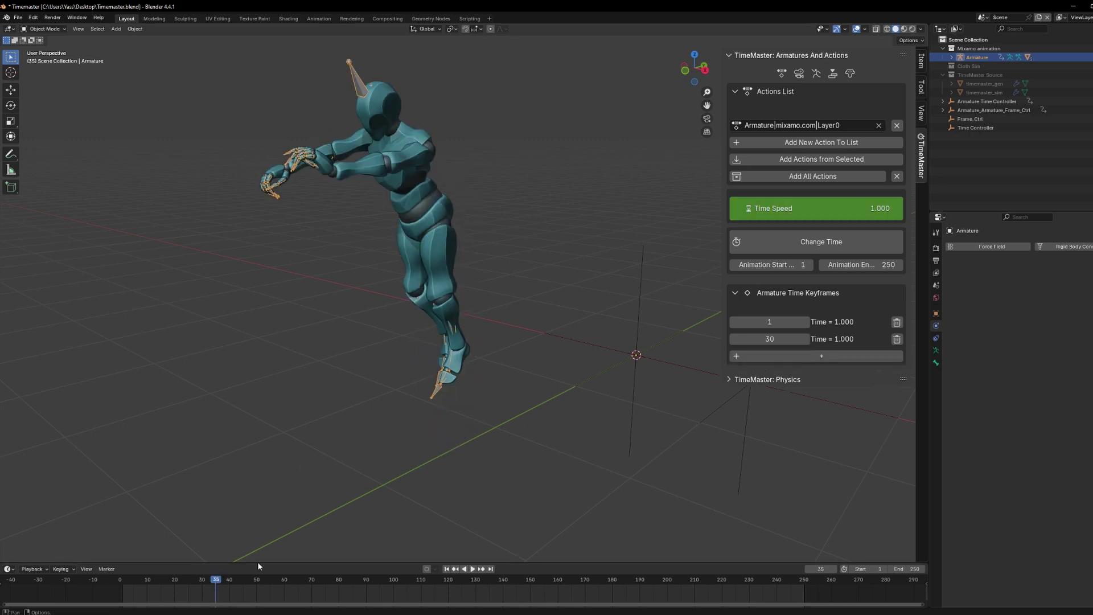
left_click(875, 216)
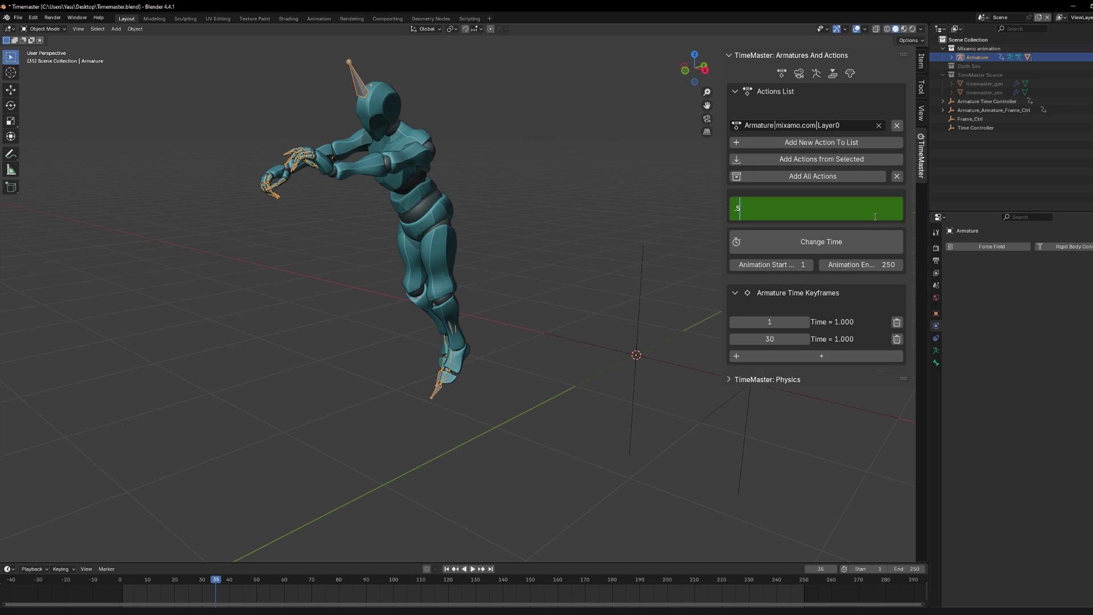
type(".5")
key("Return")
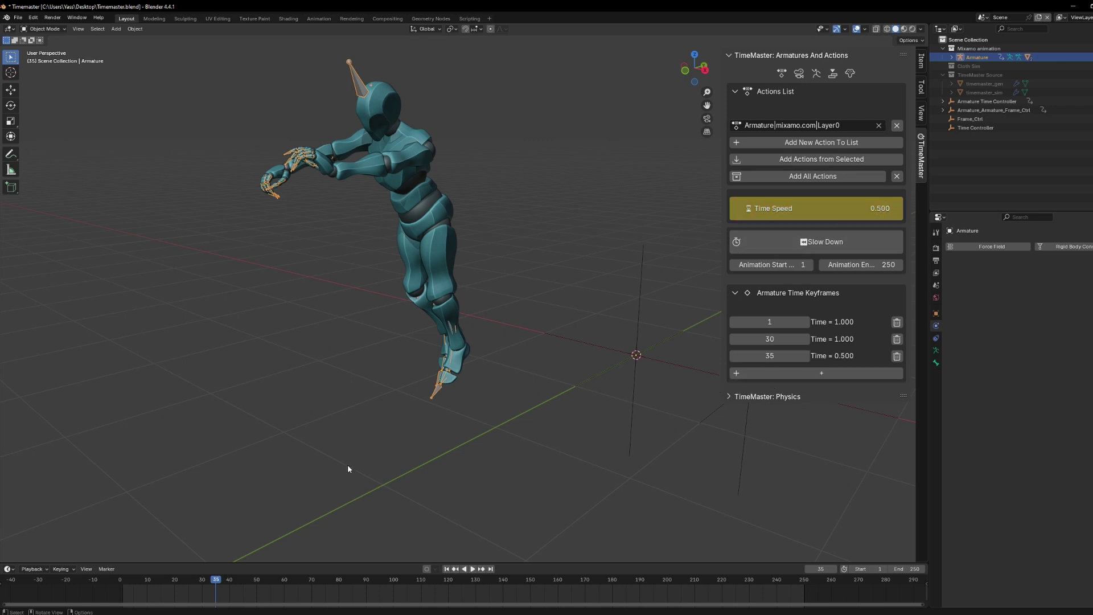
Hold the Time Speed at 0.500 by adding another keyframe at frame 71
left_click_drag(218, 582, 314, 579)
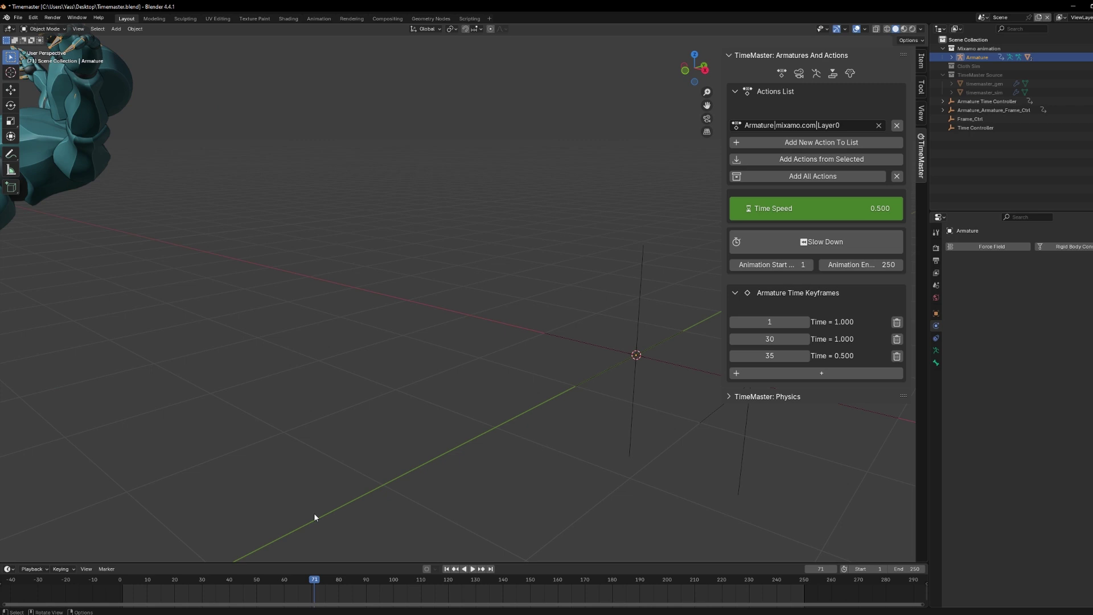
middle_click_drag(253, 285, 458, 288, "shift")
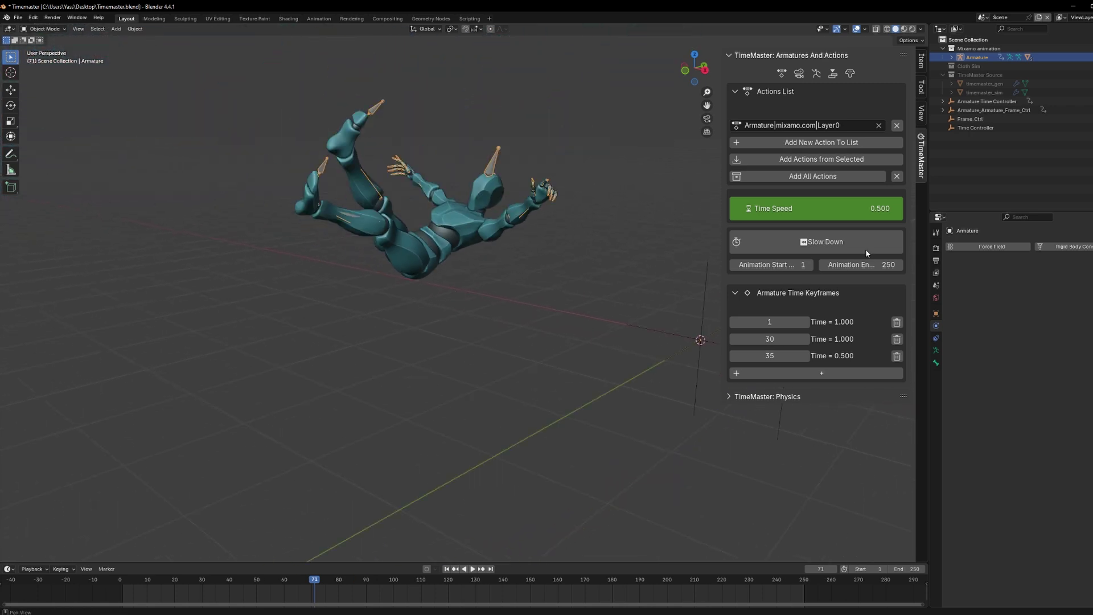
key("i")
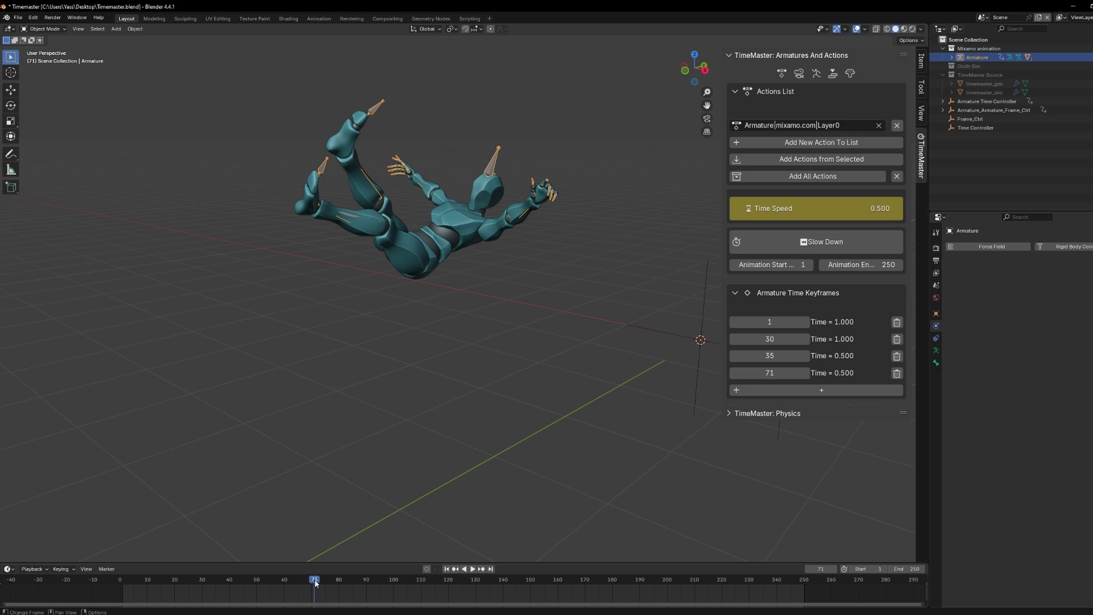
Keyframe the Time Speed back to 1.000 at frame 80
left_click_drag(316, 582, 339, 582)
left_click(839, 213)
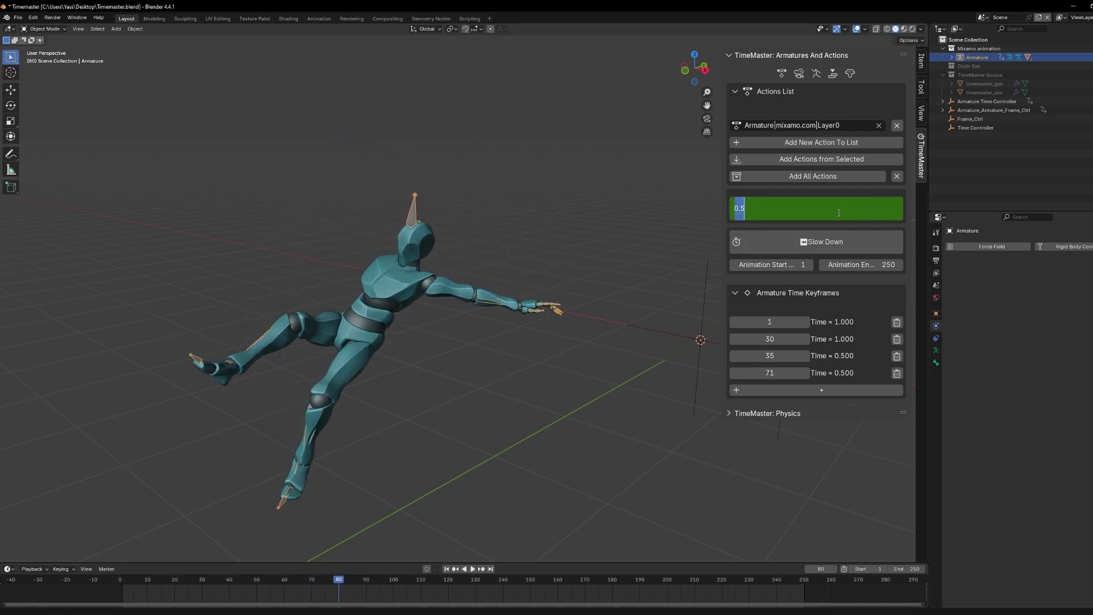
key("Return")
key("i")
Apply the time change to the armature's action and play the remapped animation
left_click(821, 241)
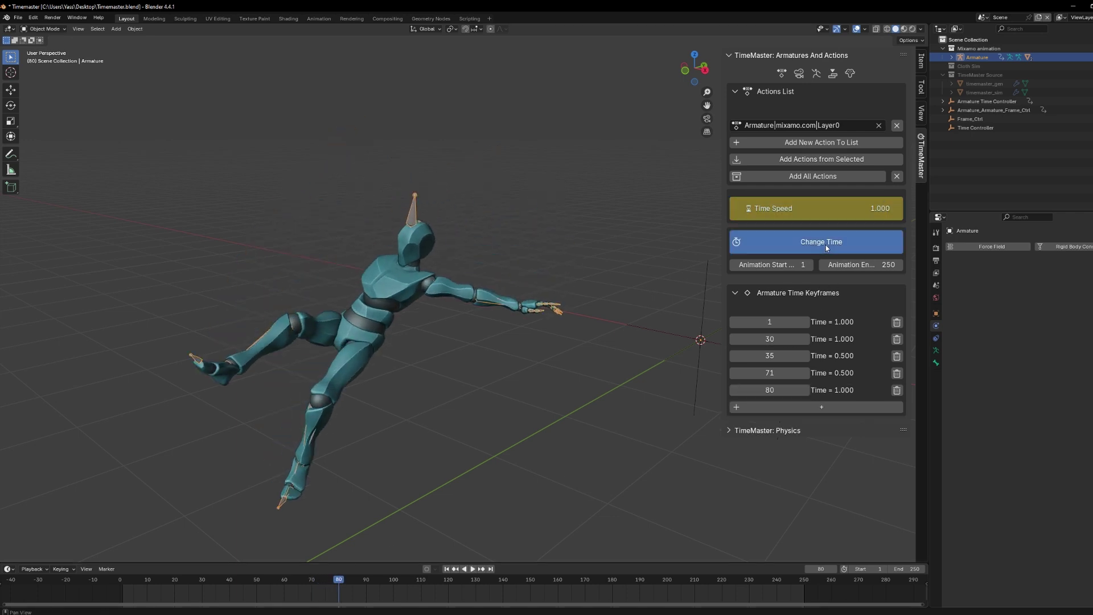
left_click(472, 569)
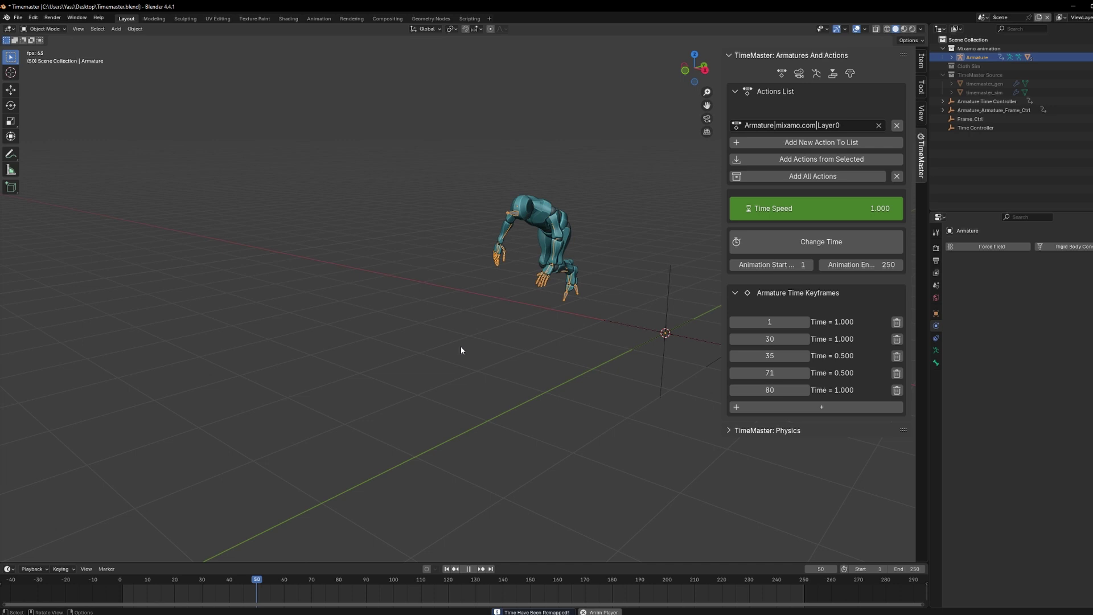
key("space")
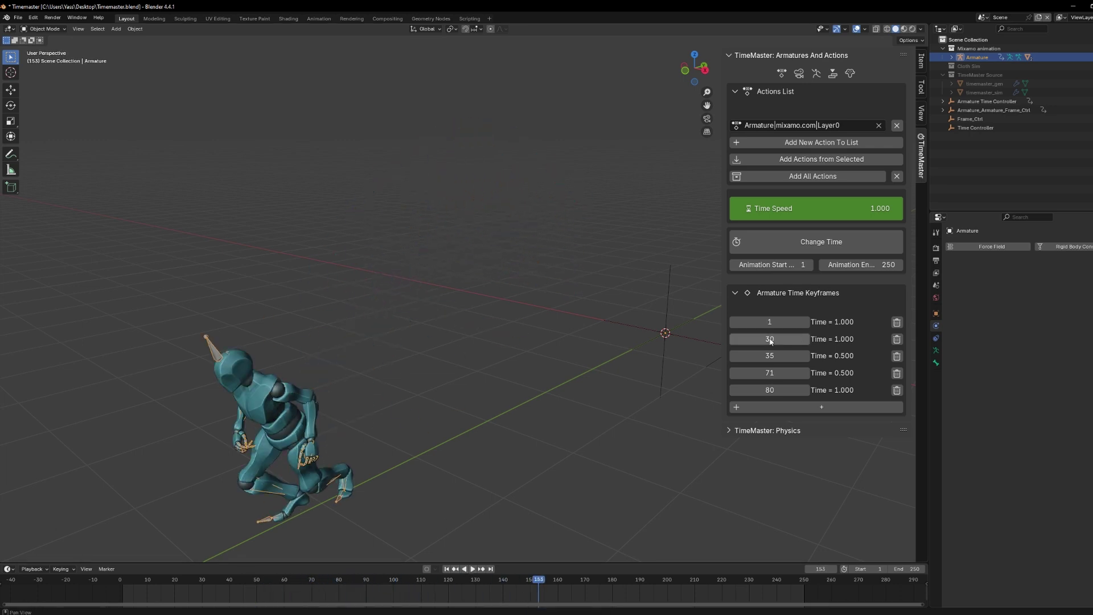
Change the Time Speed keyframe at frame 35 to 0.1
left_click_drag(210, 585, 216, 585)
left_click(866, 206)
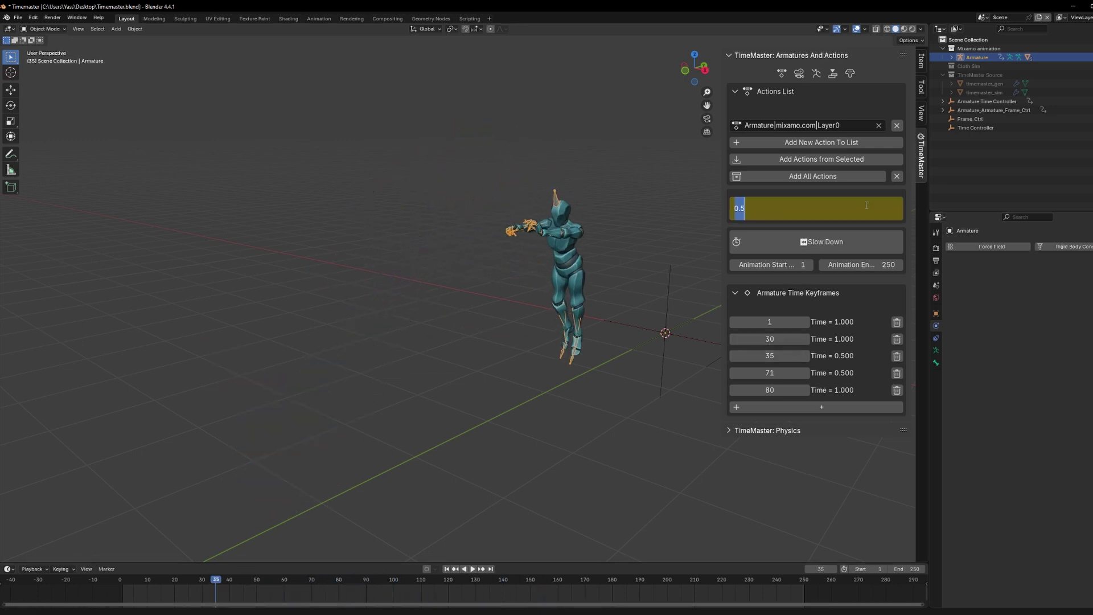
type("0.1")
key("Return")
key("i")
key("ctrl+v")
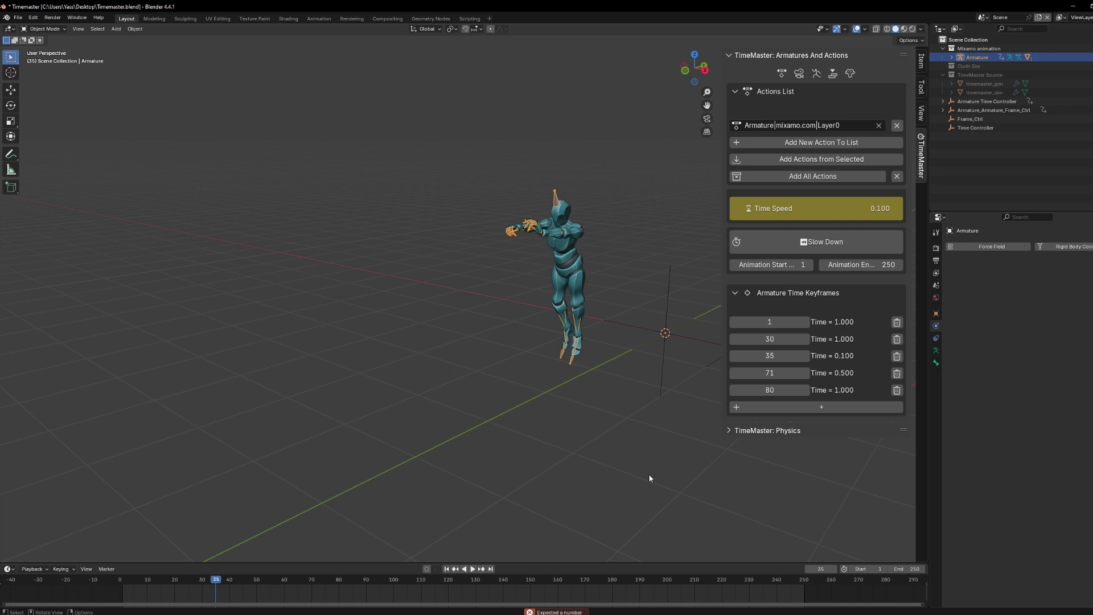
Go to frame 71 and change its Time Speed keyframe to 0.1
left_click(814, 565)
type("71")
key("Return")
left_click(861, 210)
type("0.1")
key("Return")
key("i")
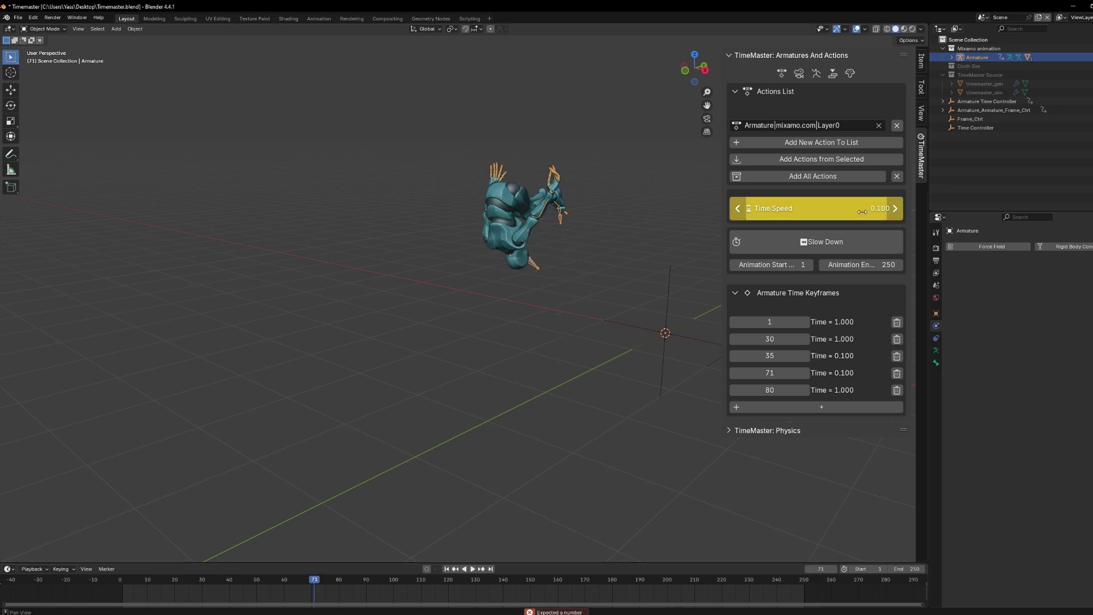
Apply the 0.1 slow-motion timing to the armature and play the animation
left_click(822, 242)
key("space")
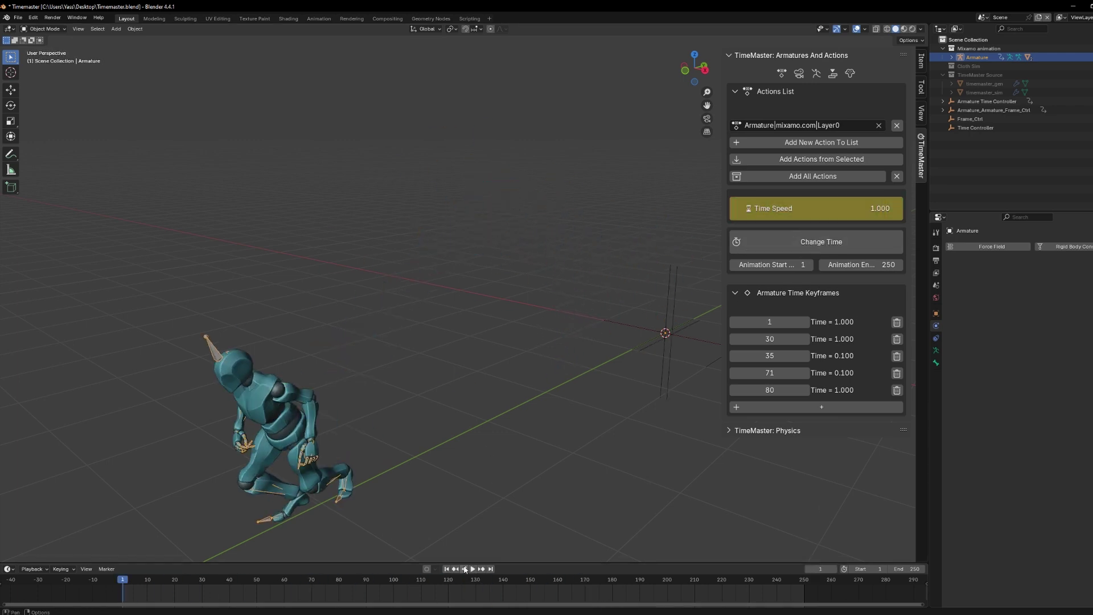
key("space")
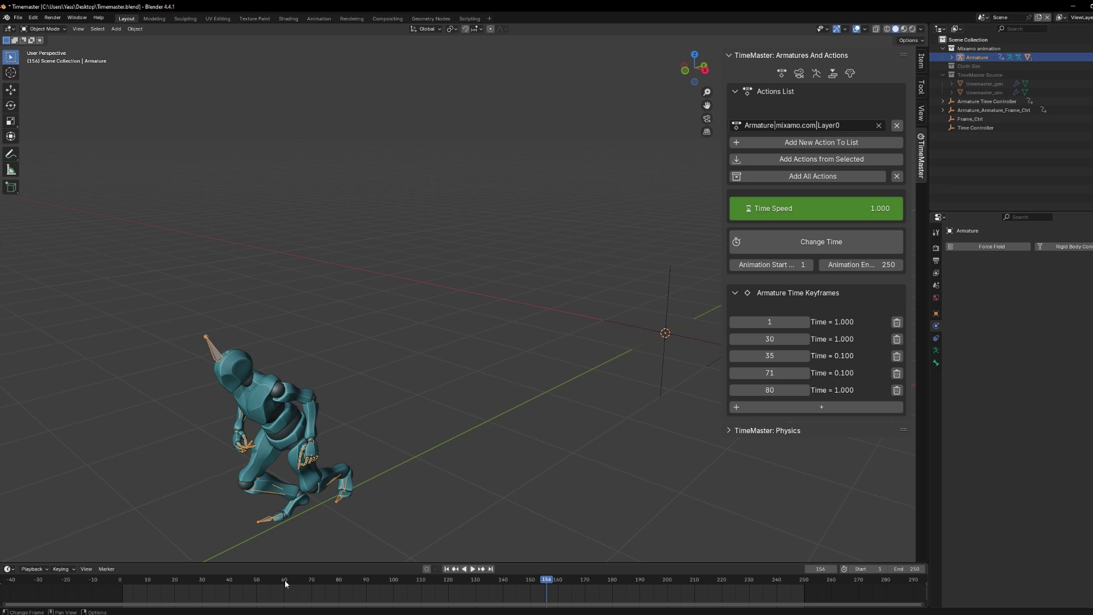
Set the Time Speed keyframe at frame 35 to 0.2
left_click_drag(285, 584, 216, 584)
left_click(841, 212)
type("0.2")
key("Return")
key("i")
Set the Time Speed keyframe at frame 71 to 0.2
left_click_drag(328, 579, 315, 580)
left_click(815, 210)
type("0.2")
key("Return")
key("i")
Play the character's animation remapped with the 0.2 slow-motion section and stop it
left_click(468, 569)
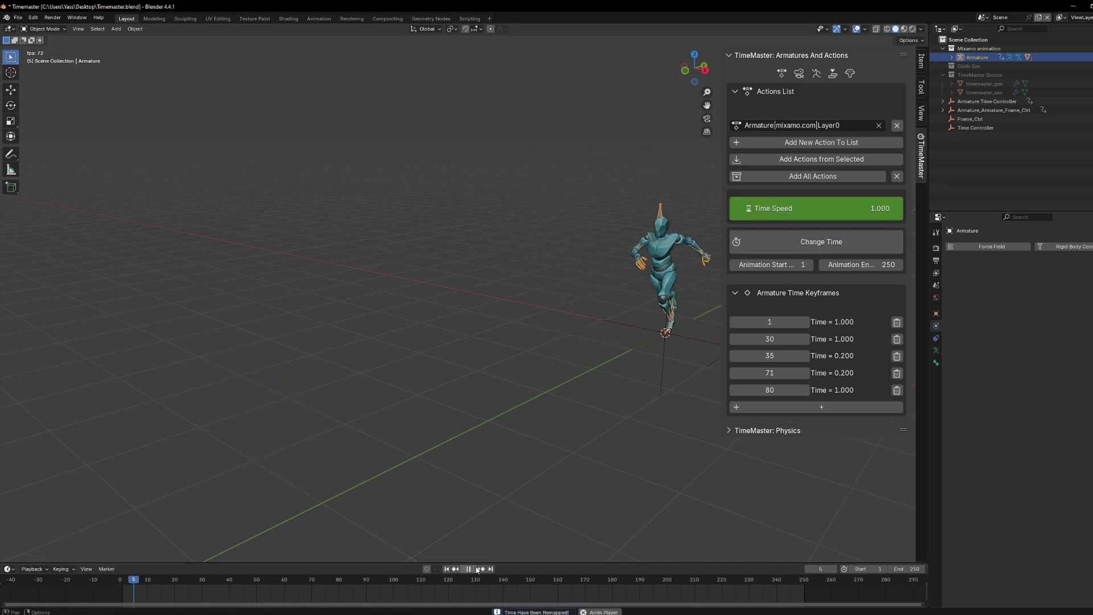
key("Escape")
left_click(479, 568)
left_click(473, 569)
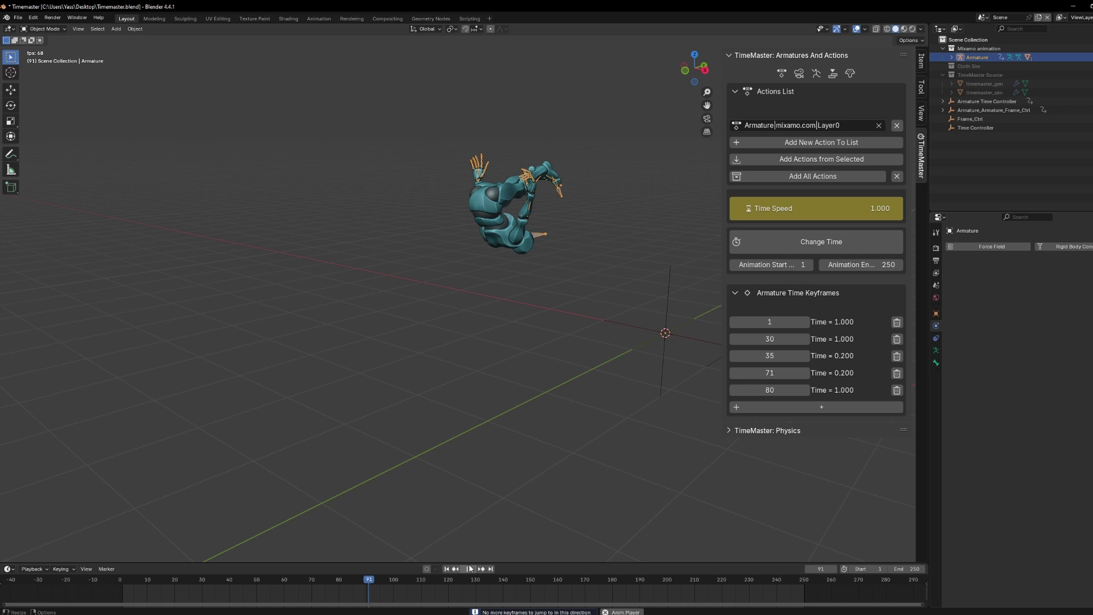
left_click(470, 569)
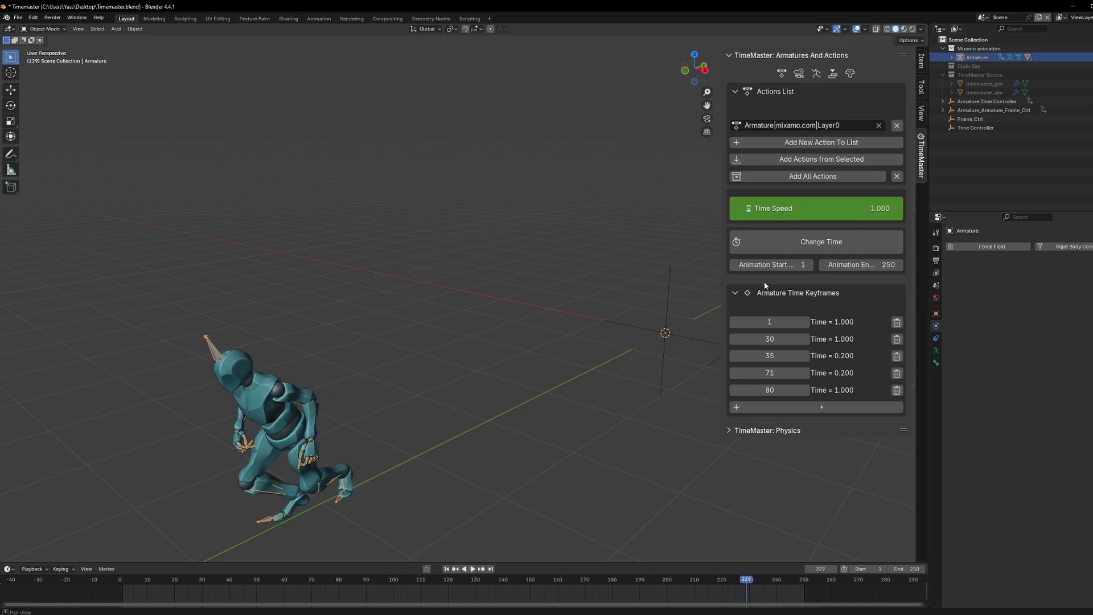
Delete the armature time keyframes at frames 1 and 30, and save the file after a test playback
left_click(898, 322)
left_click(897, 323)
left_click(472, 569)
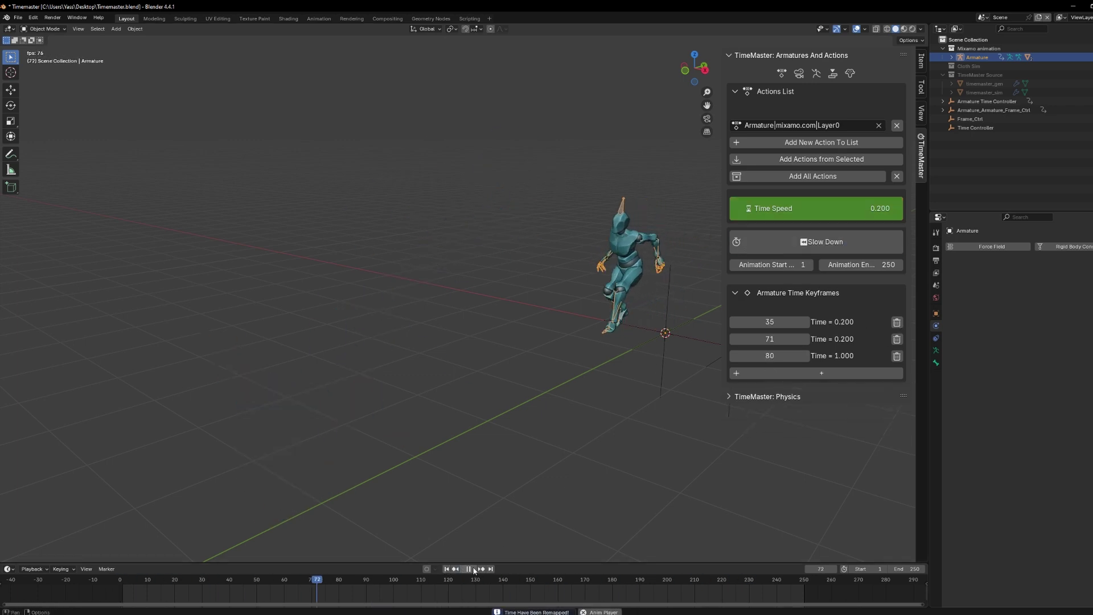
key("Escape")
key("ctrl+s")
Set the TimeMaster animation end to 150 and play the remapped animation
middle_click_drag(444, 326, 549, 292, "shift")
left_click(866, 265)
type("150")
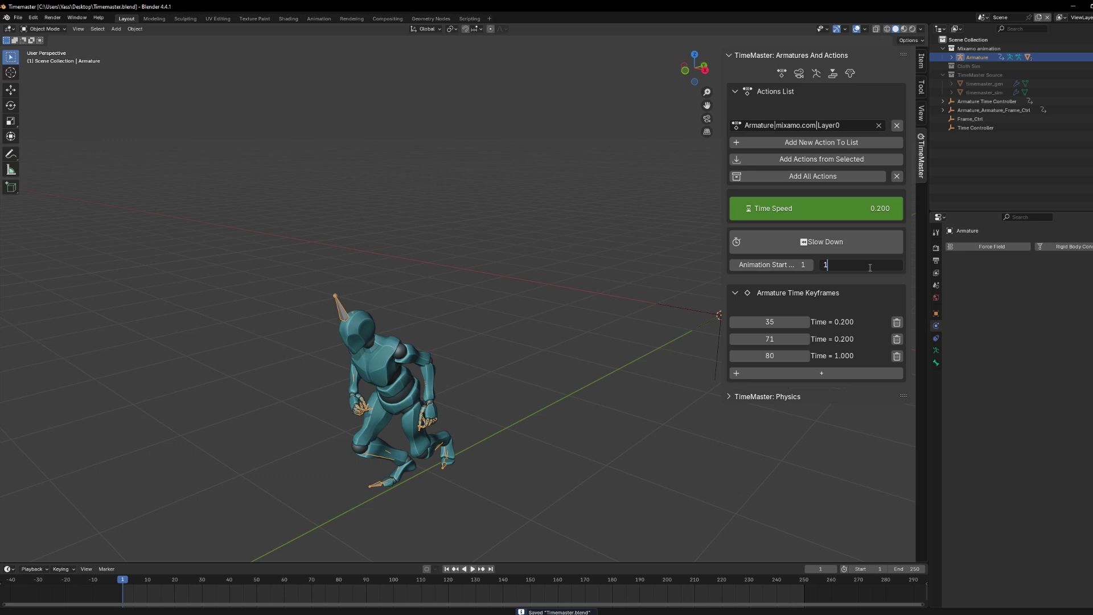
key("Return")
left_click(472, 569)
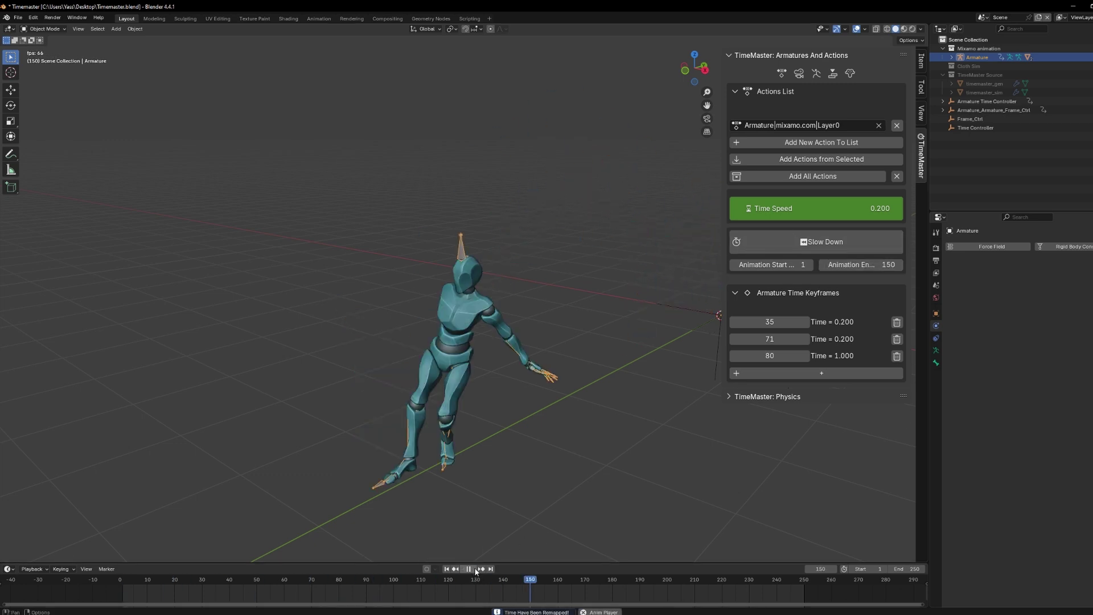
Remap the time with the animation start at 88 and play the result
left_click(795, 243)
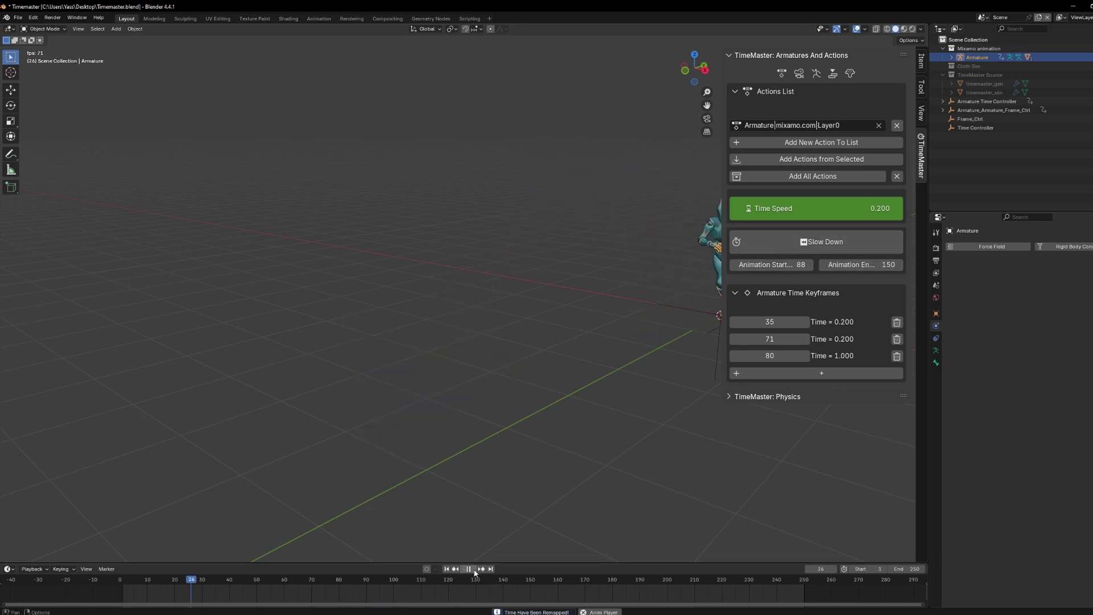
left_click(471, 568)
left_click(473, 571)
key("shift+Left")
Set the TimeMaster animation start to 0 and save the file
left_click(782, 265)
type("0")
key("Return")
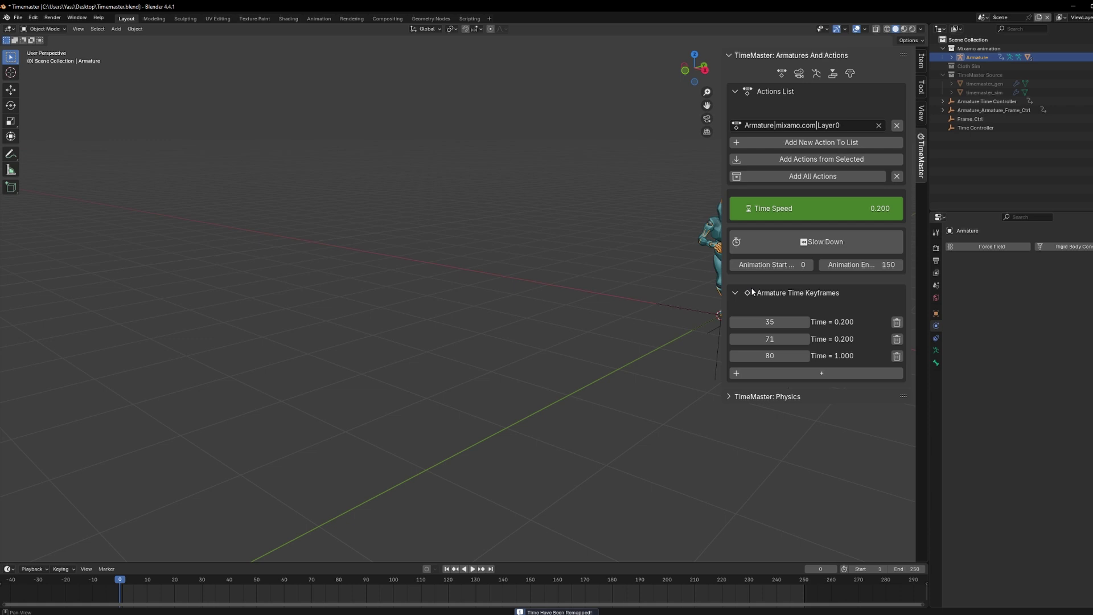
middle_click_drag(613, 249, 470, 248, "shift")
key("ctrl+s")
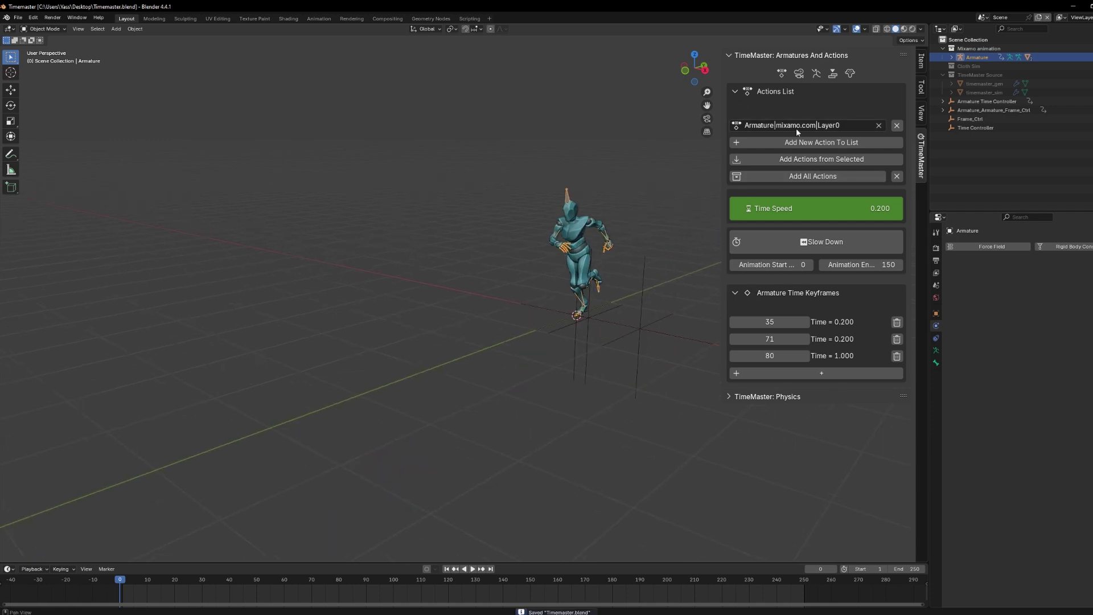
Remove the armature action from the actions list and preview the Cloth Sim collection's cloth falling over the cube
left_click(895, 126)
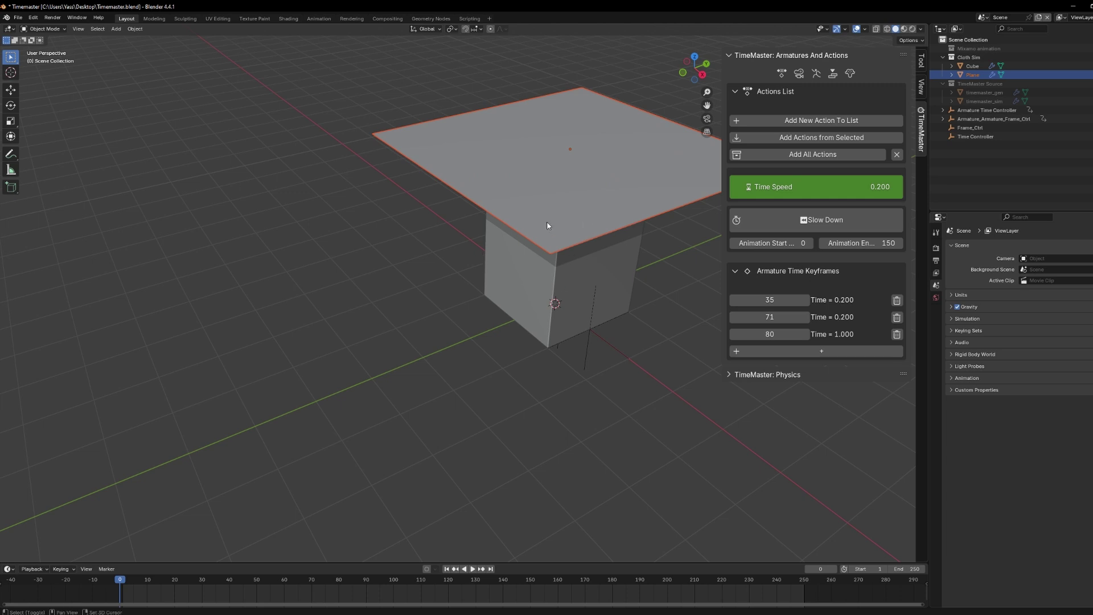
middle_click_drag(547, 225, 436, 236, "shift")
left_click(540, 401)
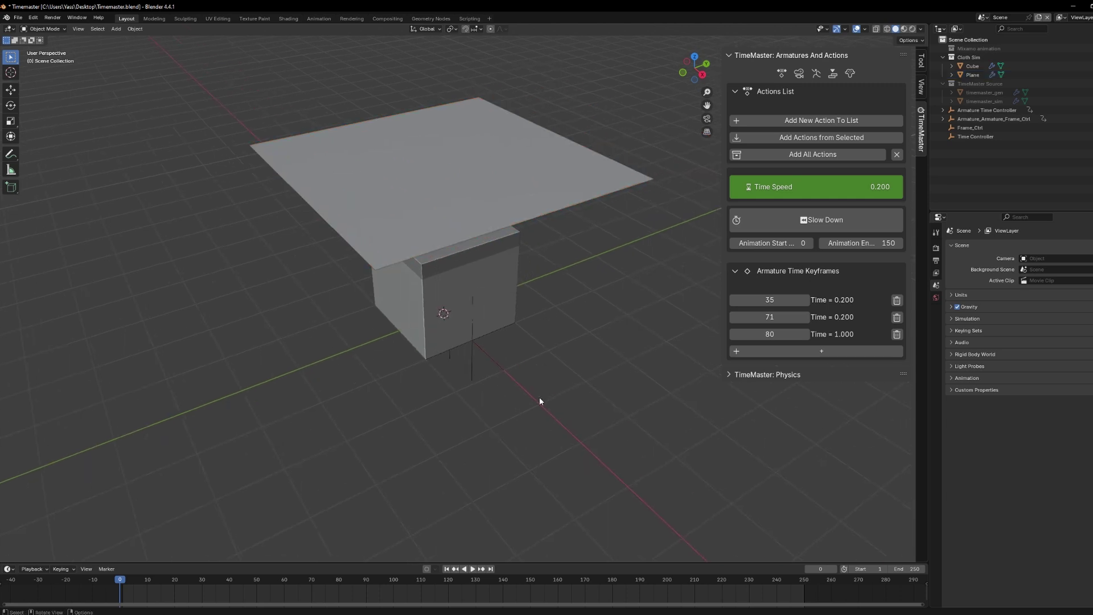
left_click(473, 569)
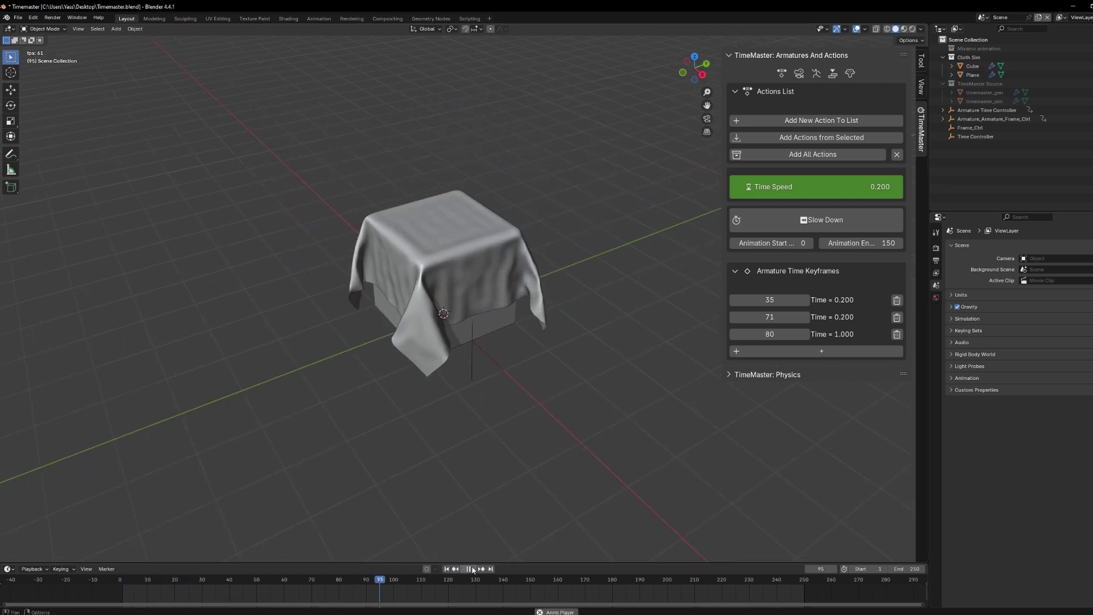
key("Escape")
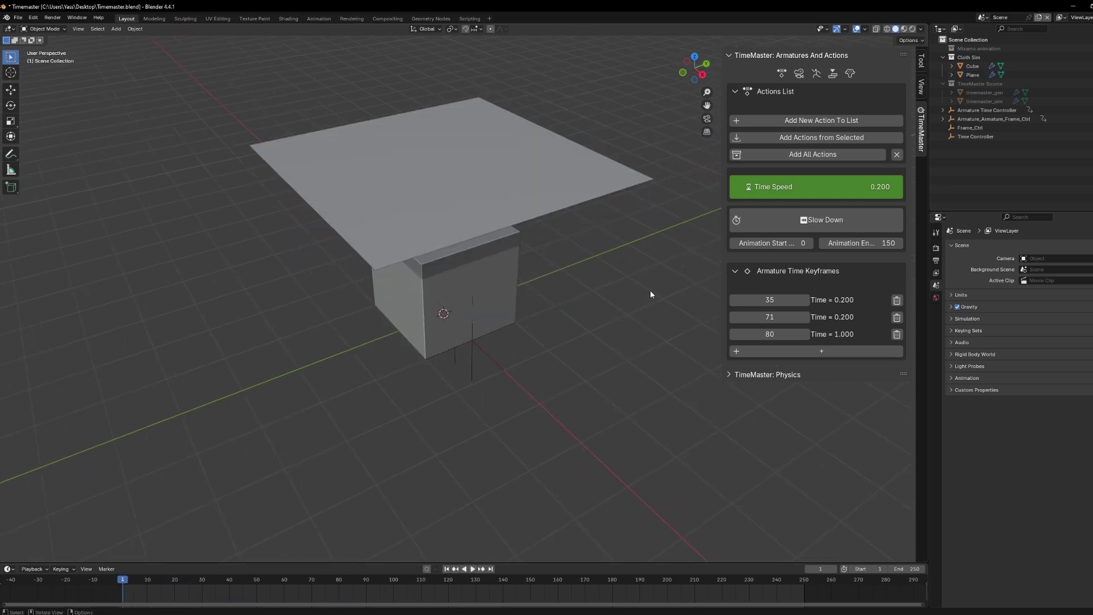
Delete the armature time keyframes at frames 35, 71 and 80, and clear the actions list
left_click(896, 300)
left_click(897, 300)
left_click(897, 300)
left_click(896, 155)
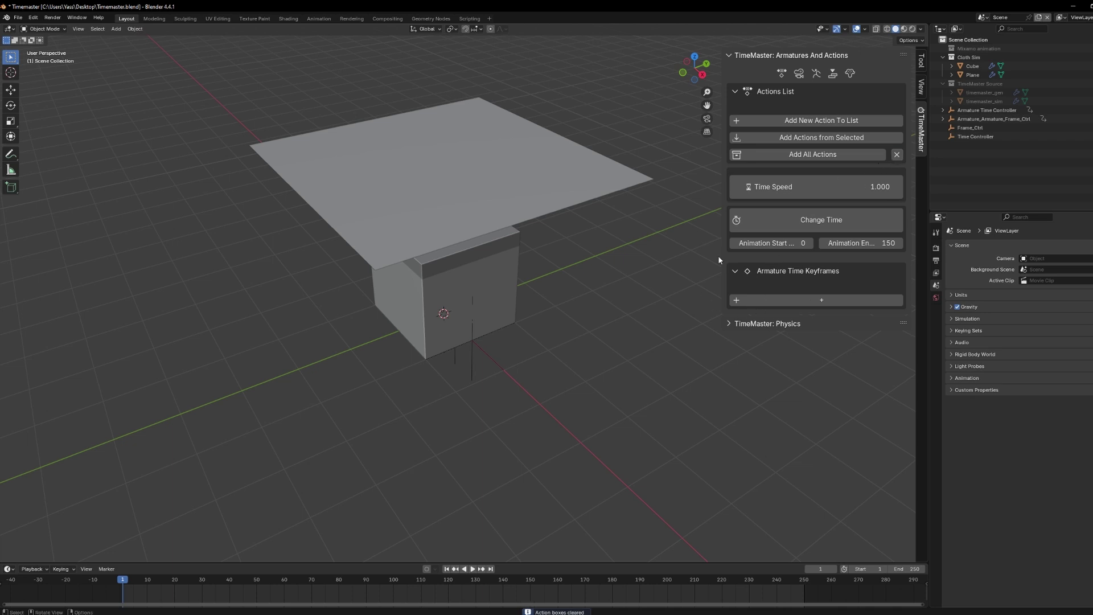
Show the TimeMaster physics controls and select the cloth plane above the cube
left_click(730, 323)
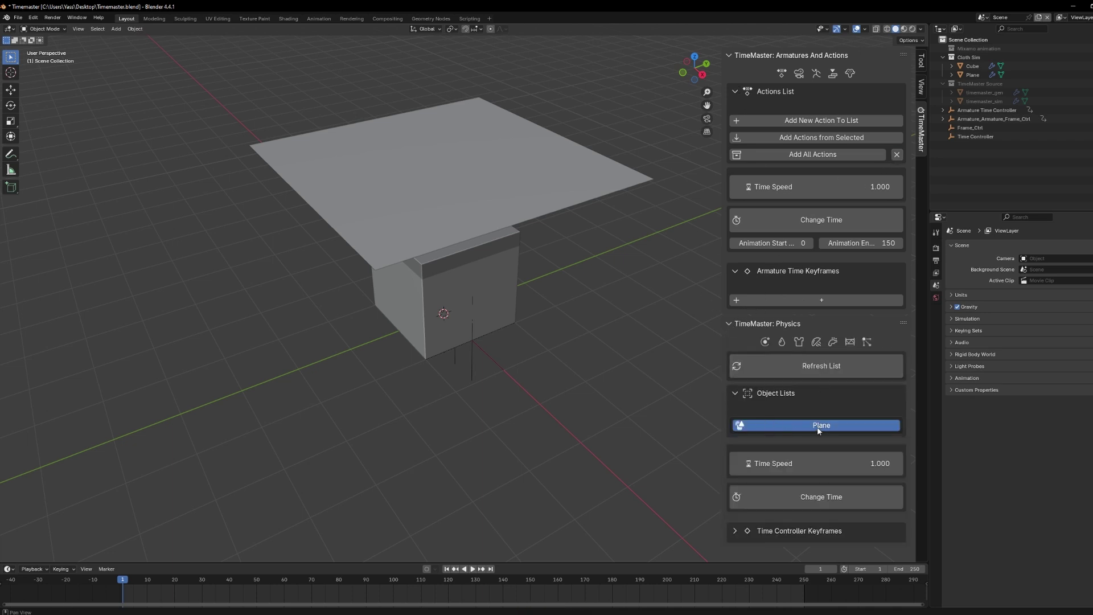
left_click(453, 149)
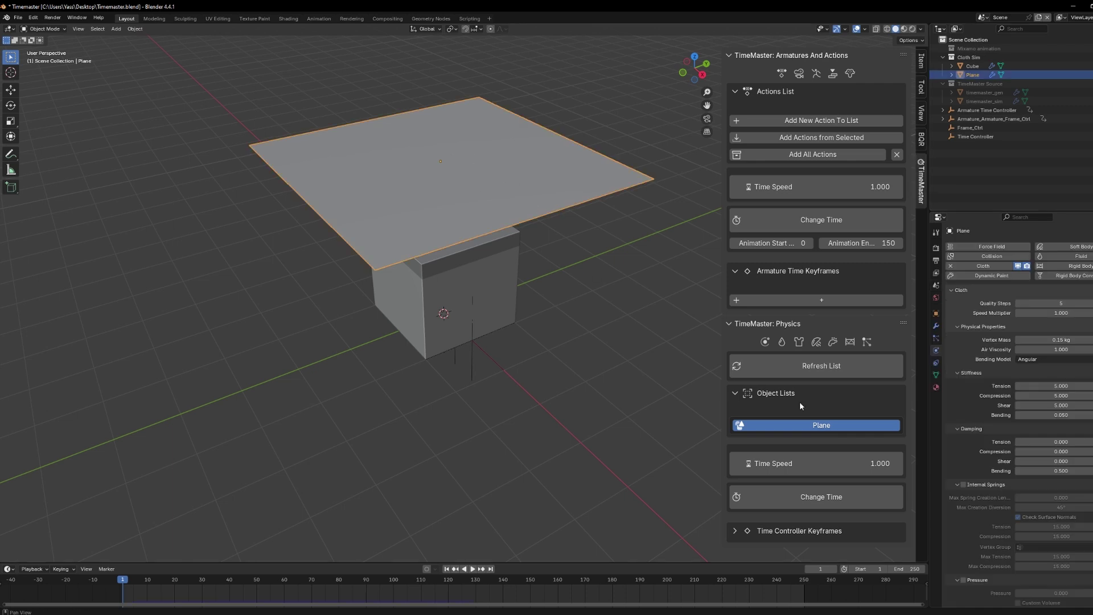
Show the physics Time Controller keyframes, hide the armature ones, and keyframe the plane's time speed at 1.0 on frame 27
left_click(733, 532)
scroll(785, 476, "down", 1)
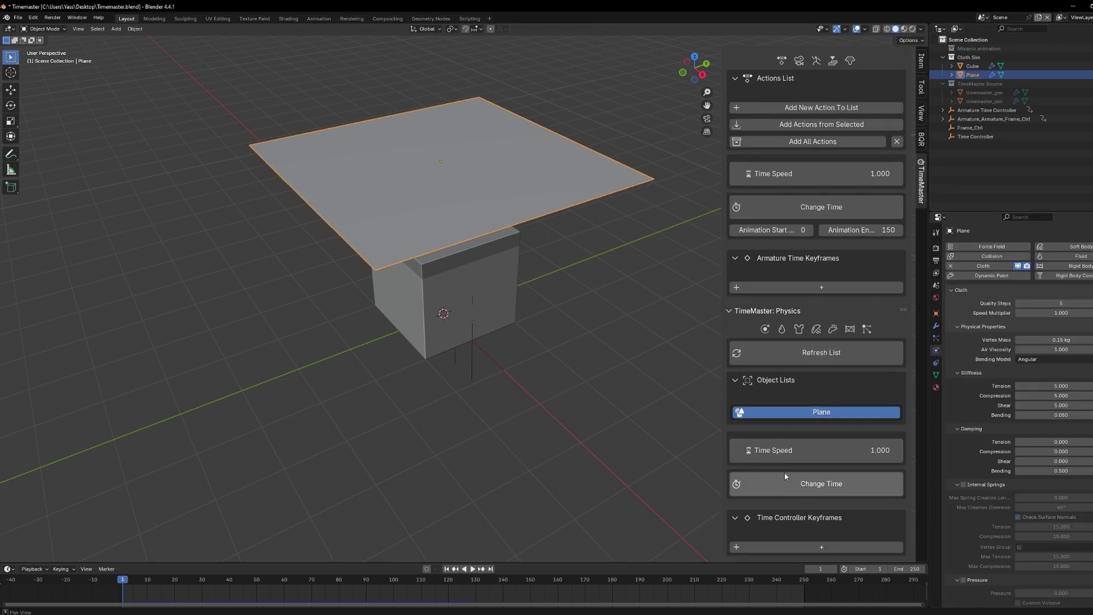
left_click(735, 258)
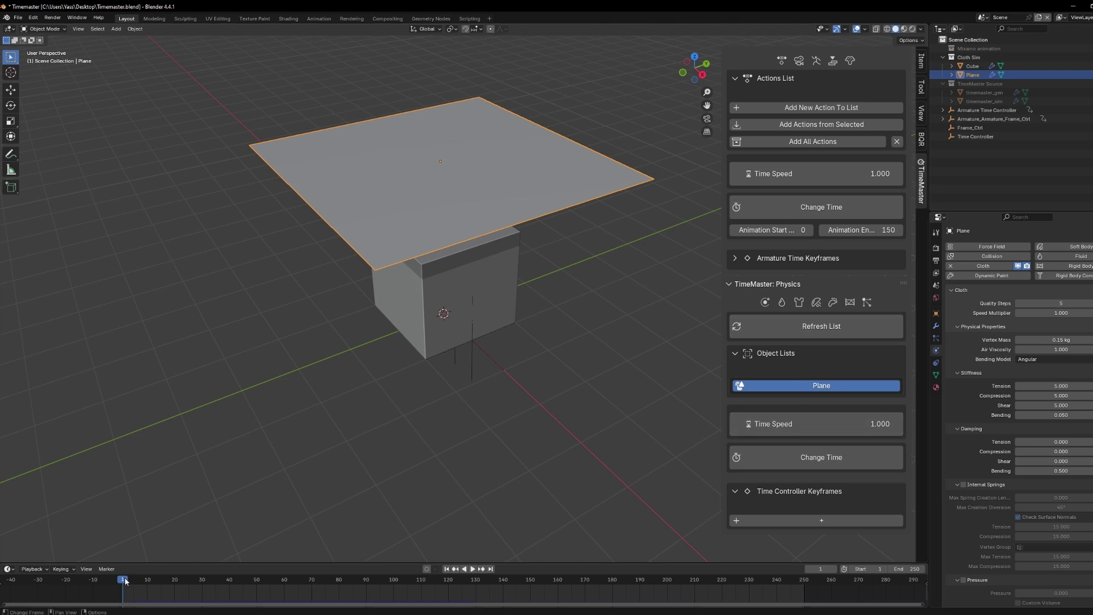
left_click_drag(132, 581, 195, 586)
key("i")
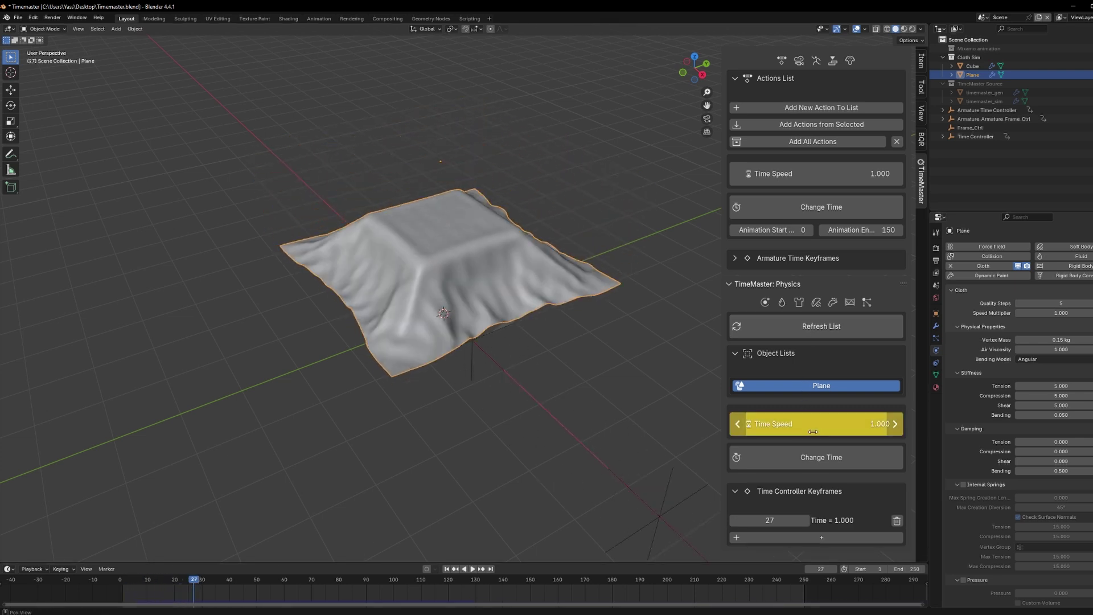
Keyframe the physics time speed at 0.2 on frames 28 and 51, and at 1.0 on frame 59
key("Right")
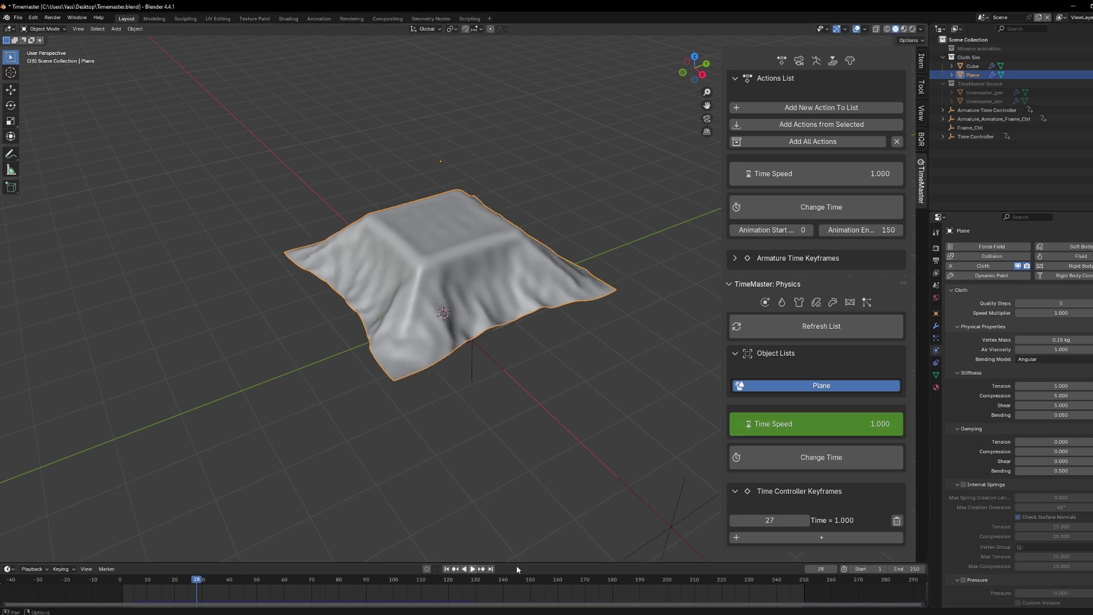
left_click(791, 419)
type(".2")
key("Return")
key("i")
left_click(247, 579)
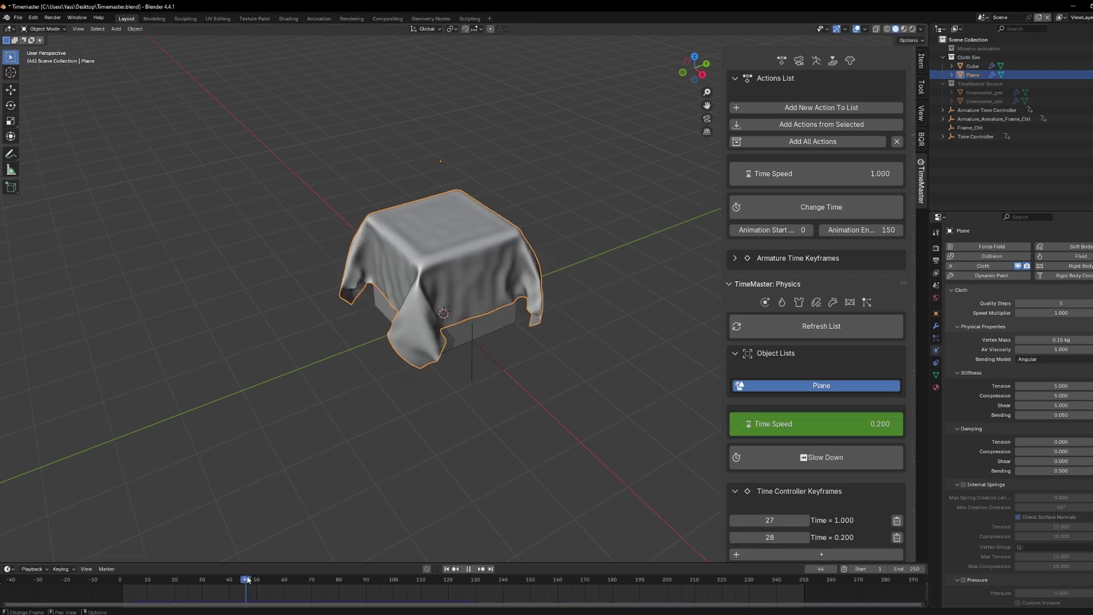
left_click(816, 427)
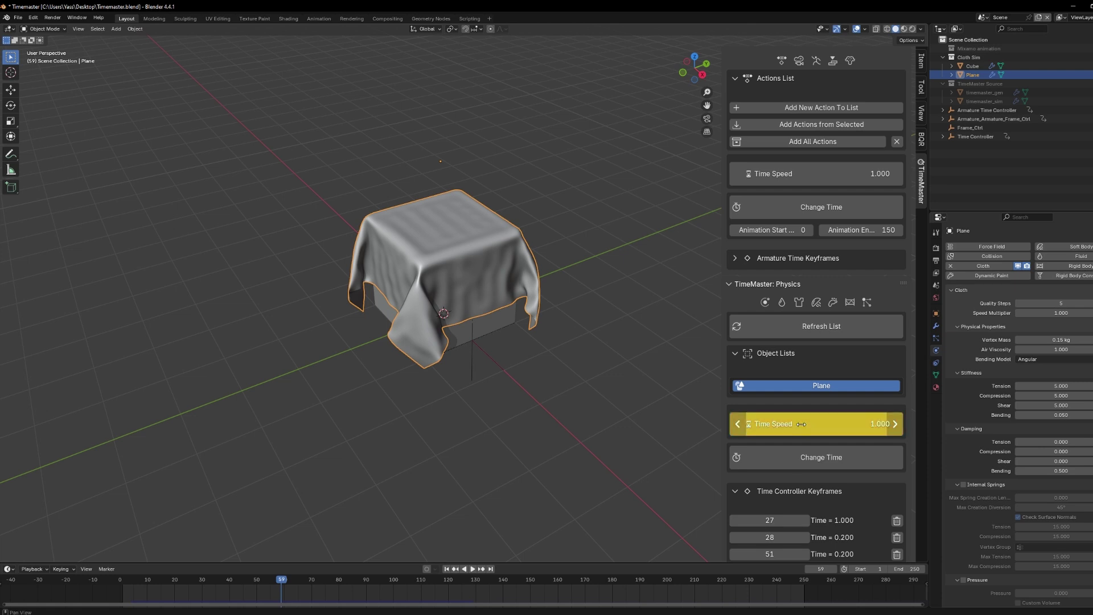
Apply the time change to the plane and play the remapped cloth simulation from the first frame
left_click(804, 458)
left_click(474, 569)
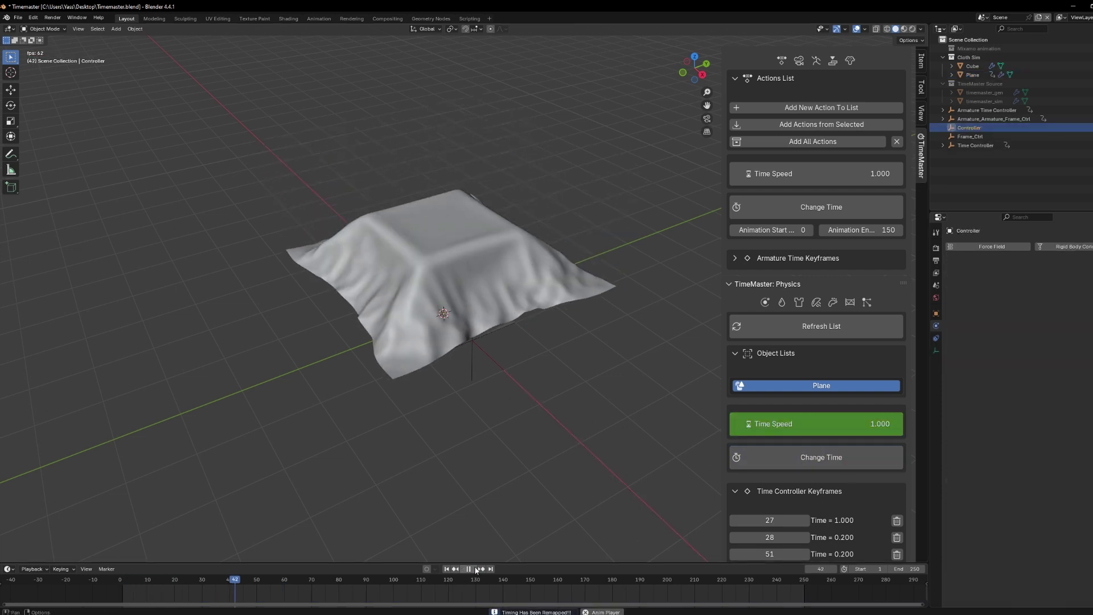
left_click(474, 569)
left_click(447, 568)
left_click(473, 569)
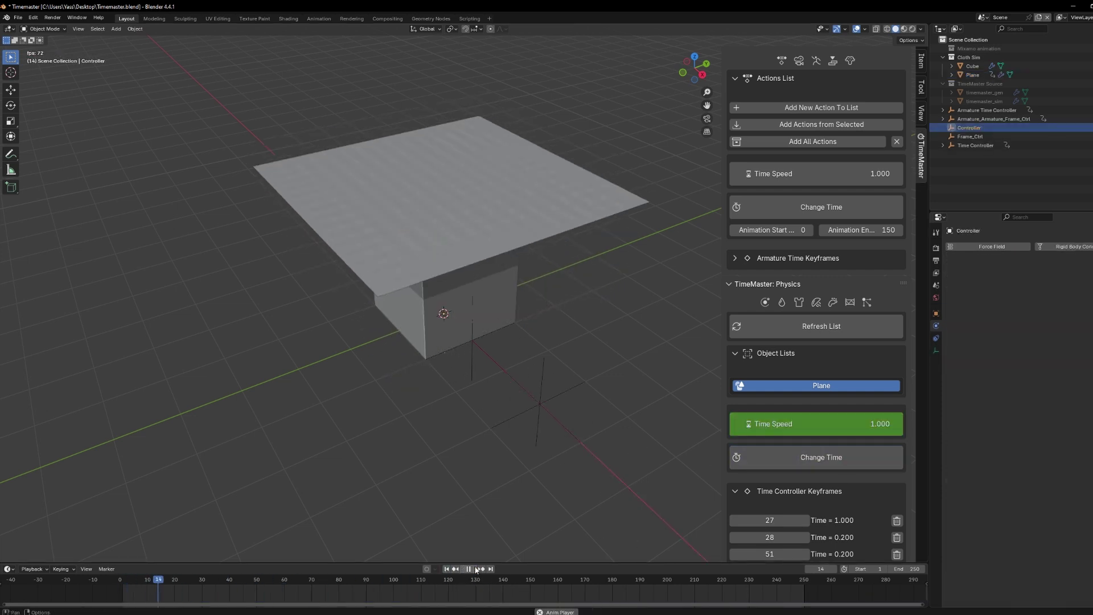
left_click(447, 569)
Delete the keyframes at frames 59 and 51, and keyframe time speed 0.2 at frame 111 and 1.0 at frame 121
scroll(804, 492, "down", 2)
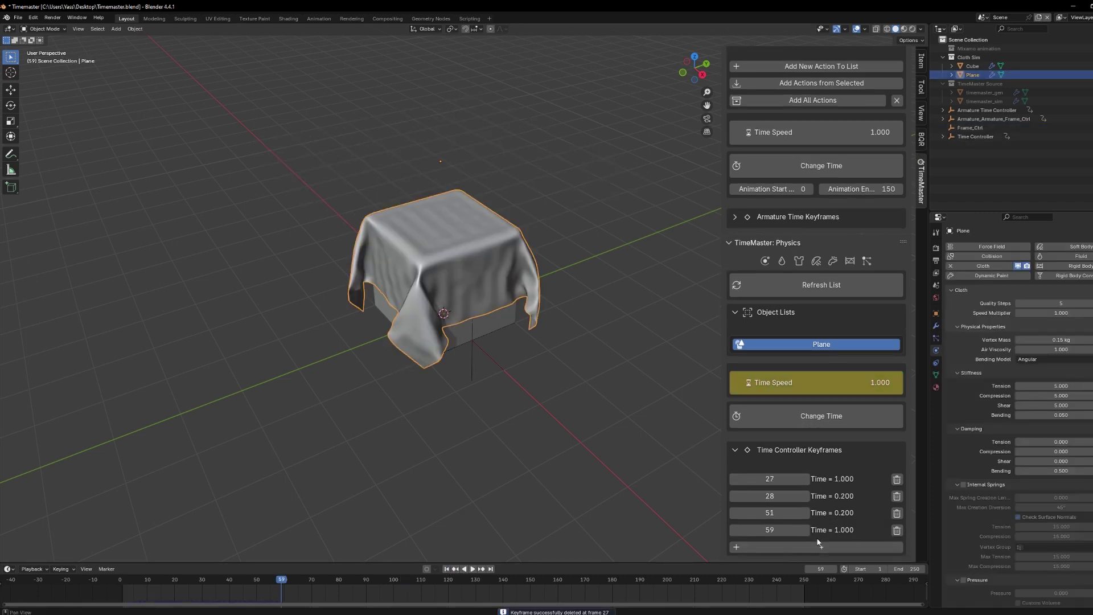
left_click(897, 530)
left_click(897, 513)
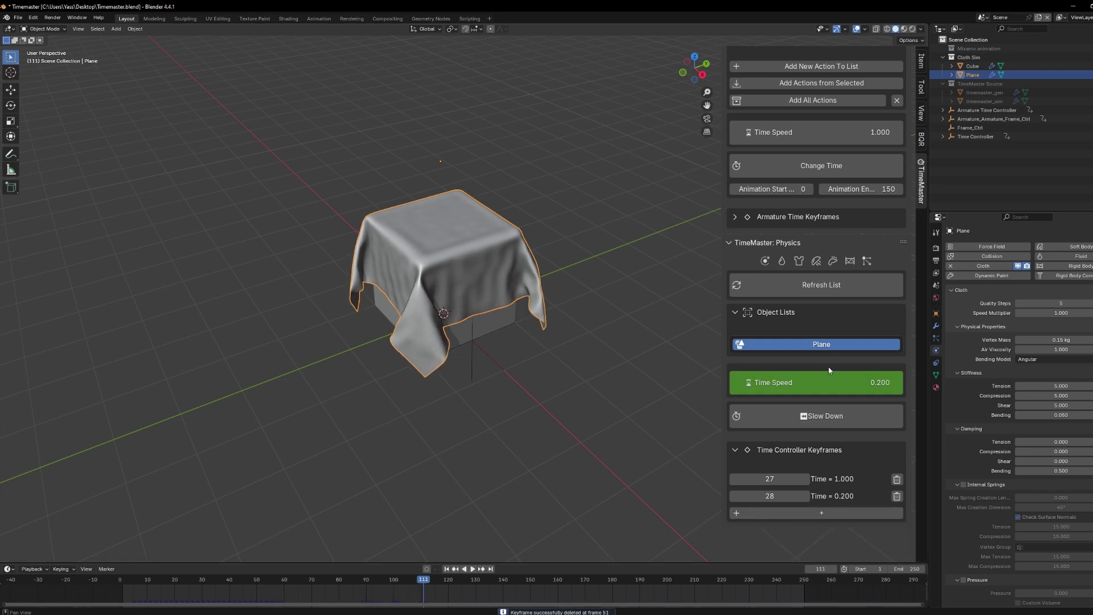
key("i")
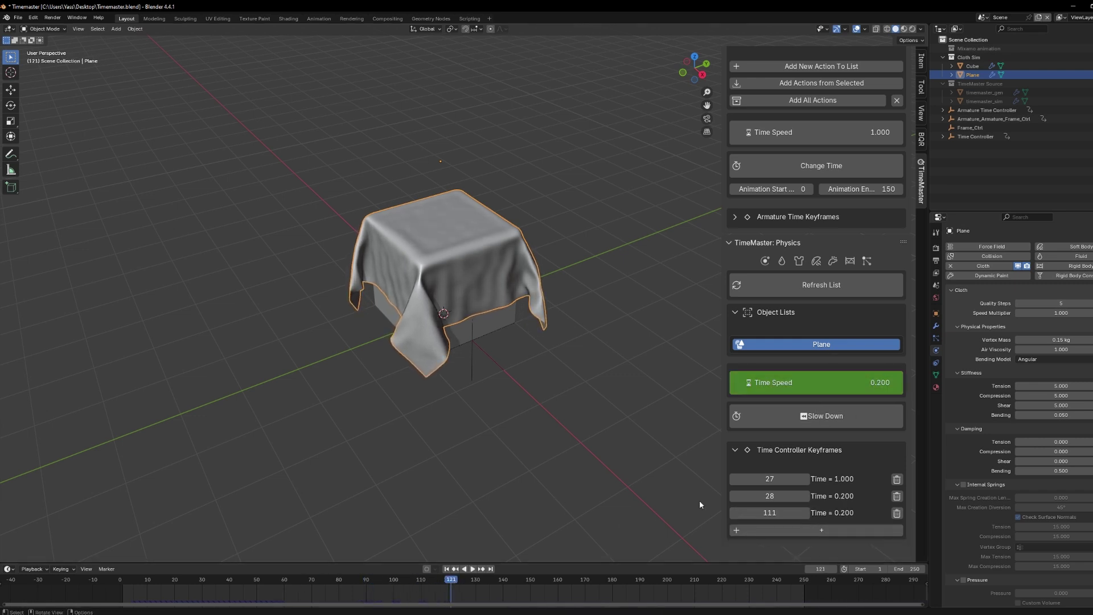
key("Return")
key("i")
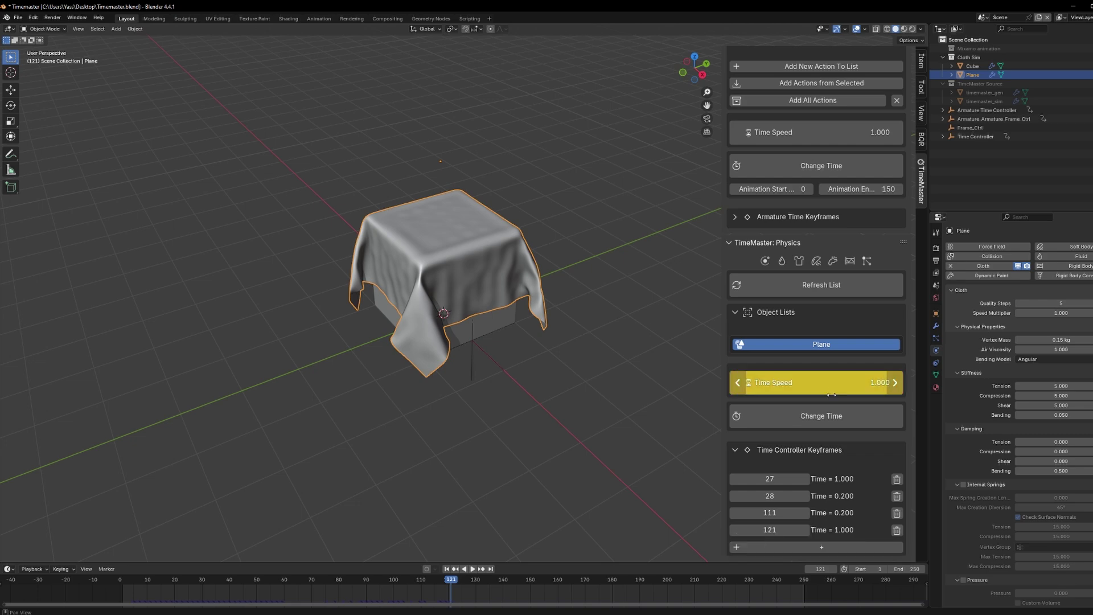
Apply the time change to the plane with the new keyframes and replay the cloth fall from frame 1
left_click(837, 416)
left_click(473, 569)
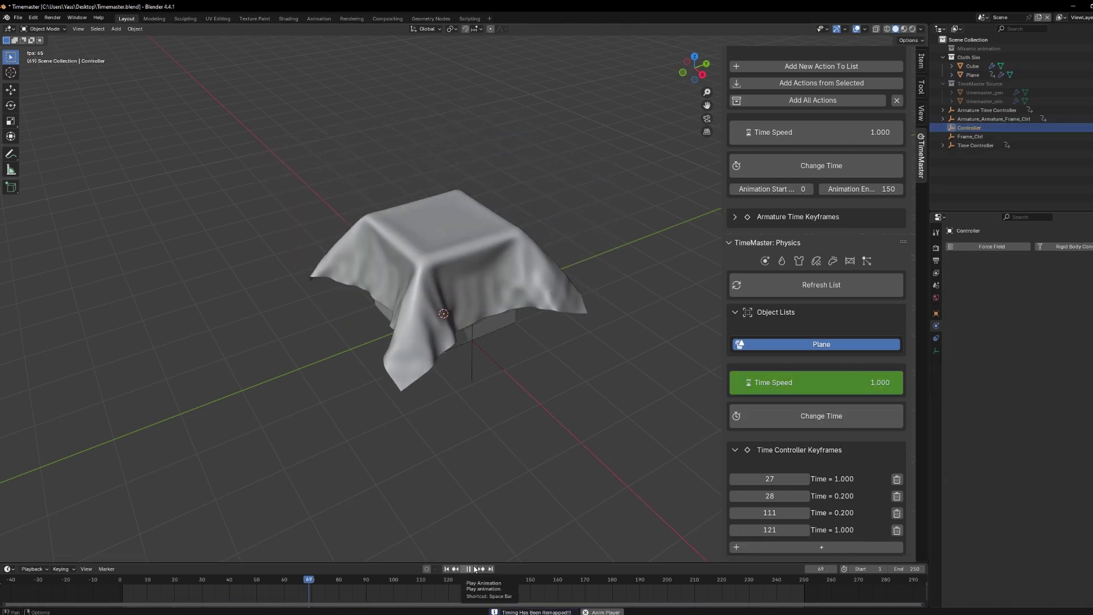
left_click(472, 569)
left_click(446, 569)
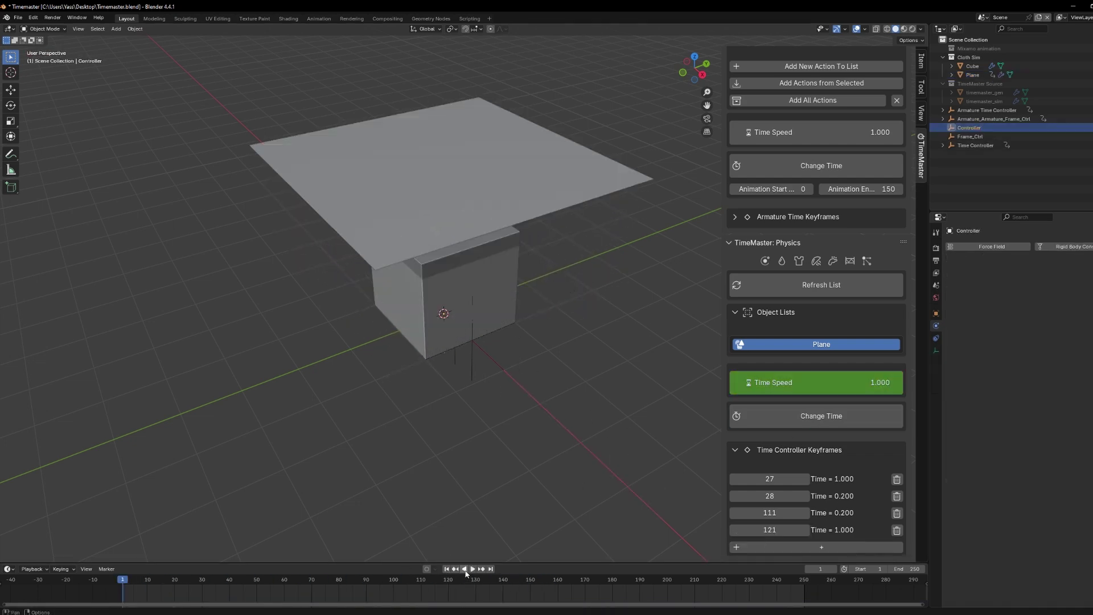
left_click(472, 569)
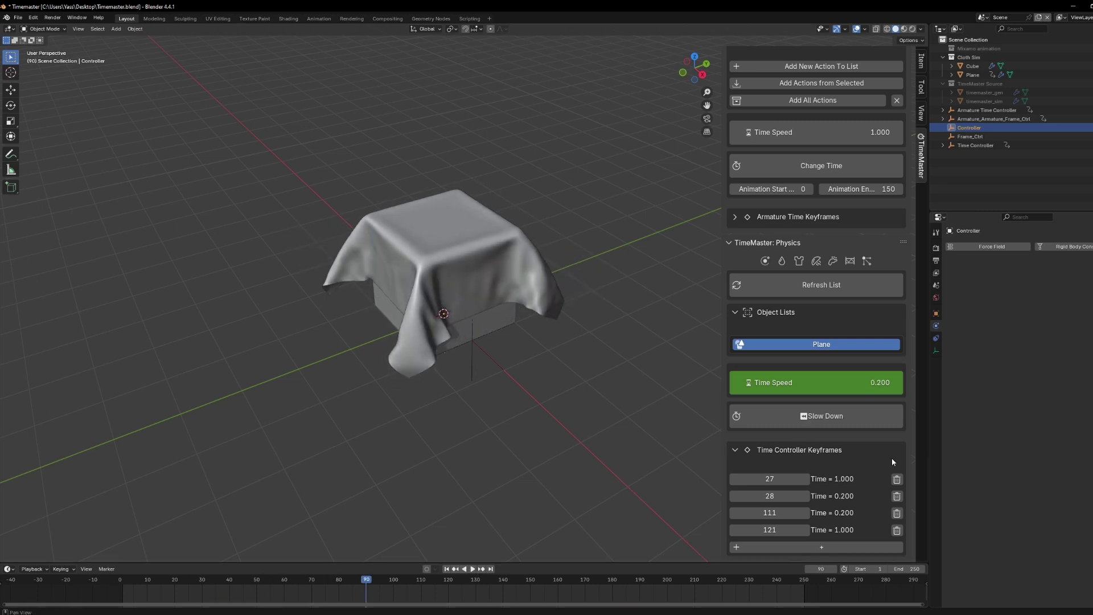
Delete the time keyframe at frame 27 and reapply the slow-down to preview the cloth simulation
left_click(446, 569)
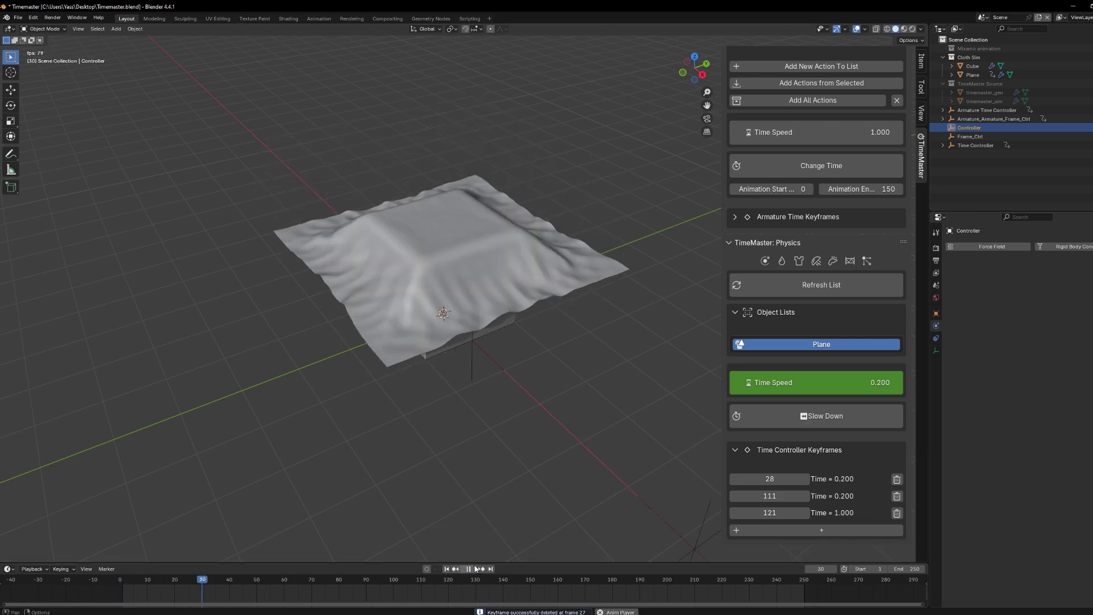
left_click(446, 569)
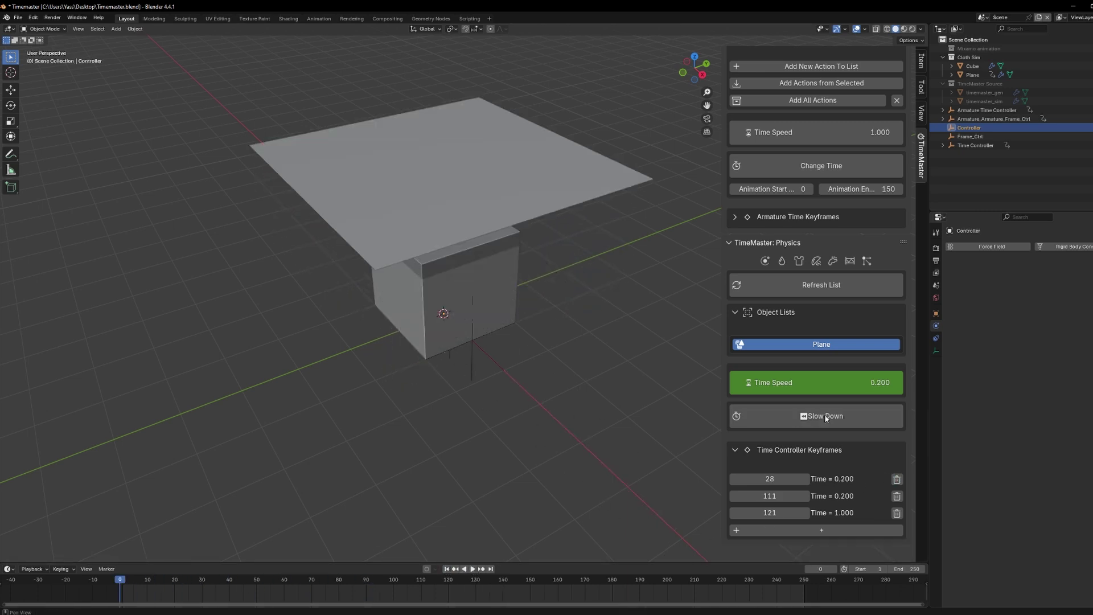
left_click(473, 569)
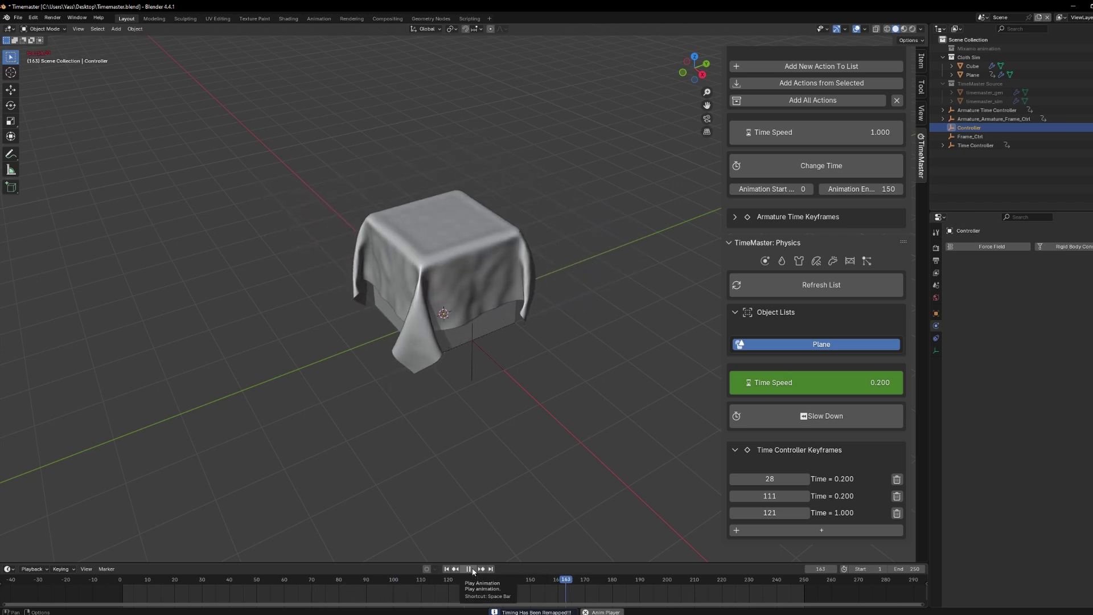
left_click(446, 569)
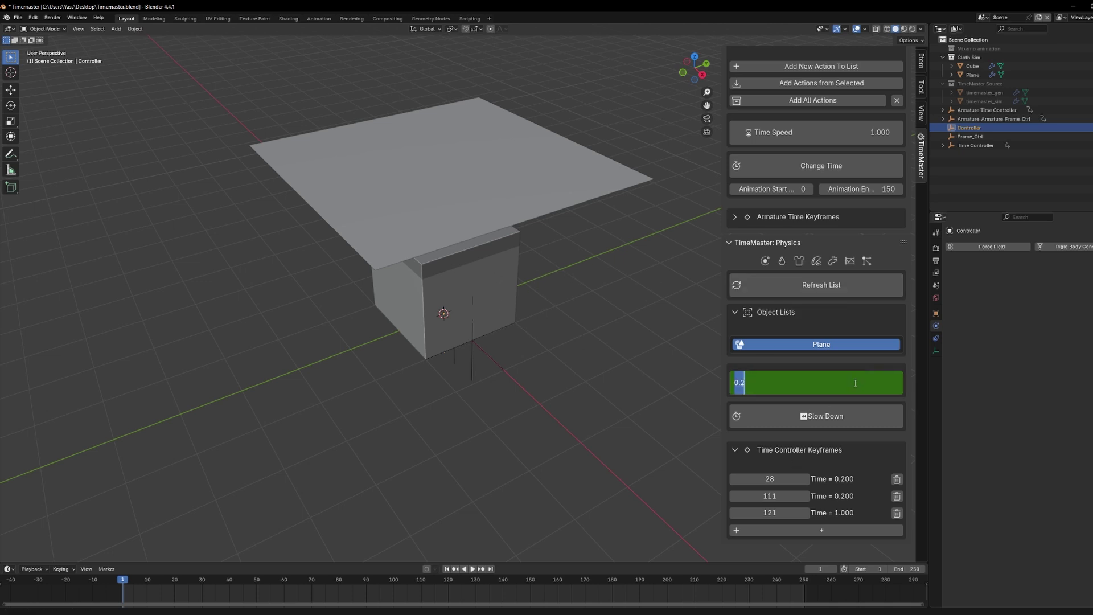
Set the physics time speed to 0.1, keyframe it at frame 1, and play the simulation
key("i")
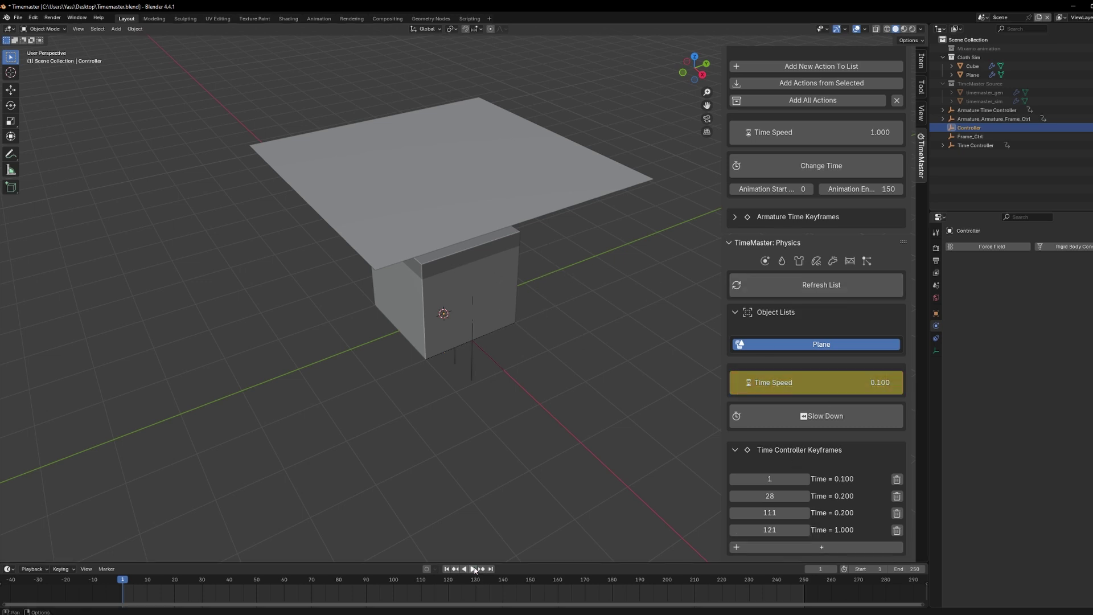
left_click(475, 570)
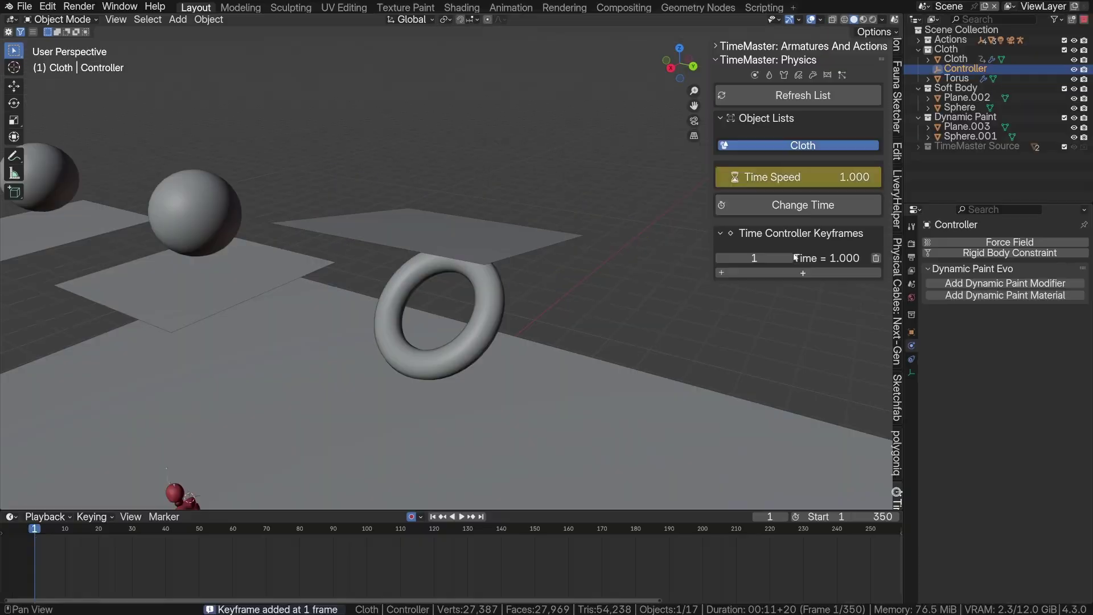
Preview the cloth falling onto the torus and add a time keyframe at frame 26 with speed 1.0
left_click(411, 226)
key("space")
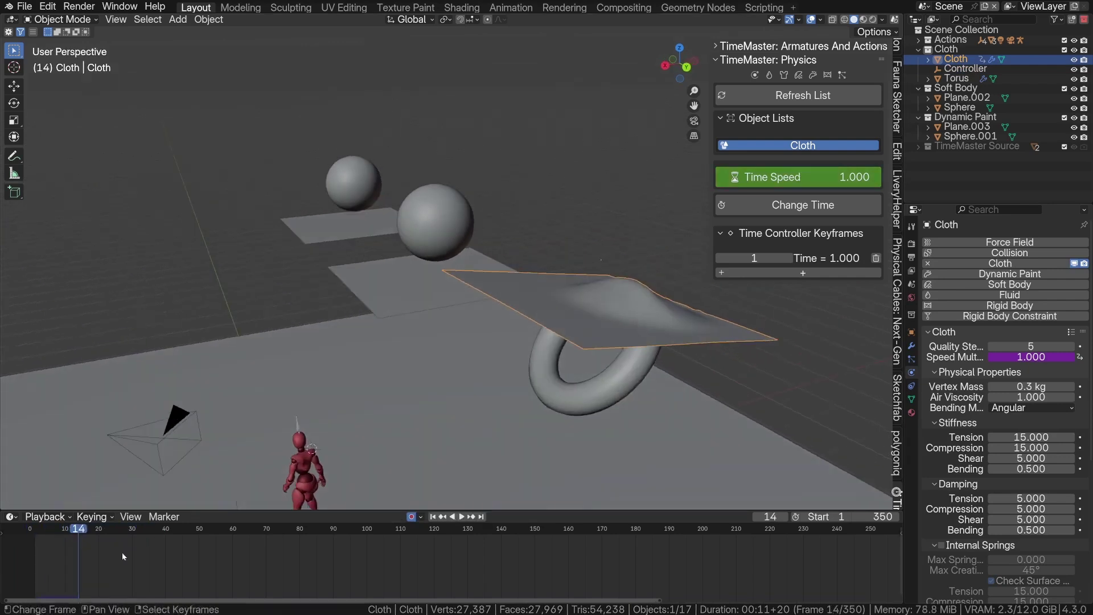
left_click(80, 556)
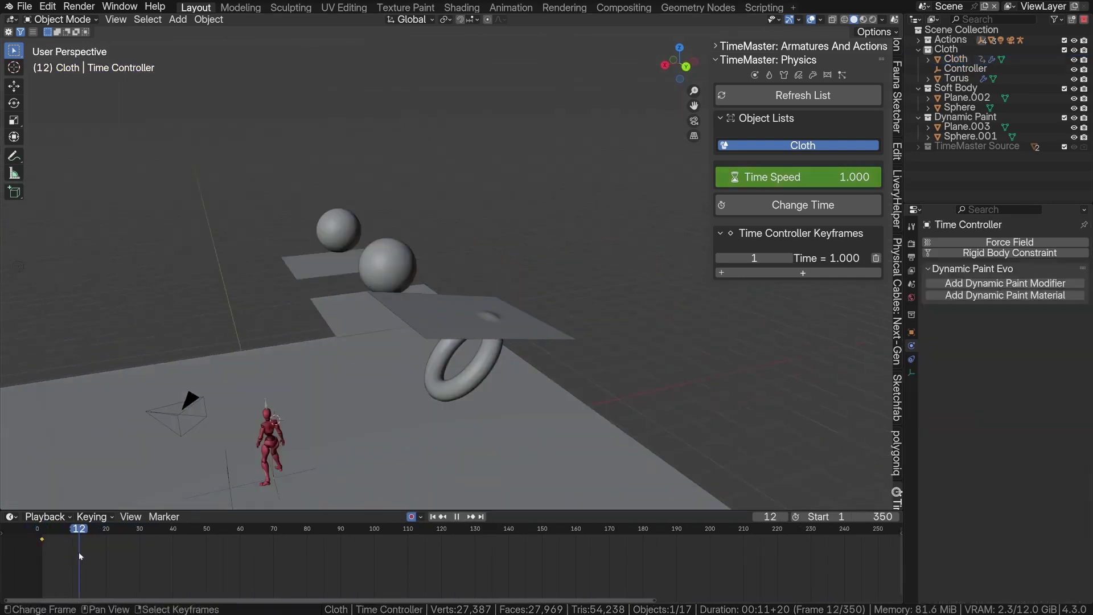
left_click_drag(79, 556, 140, 551)
left_click(802, 272)
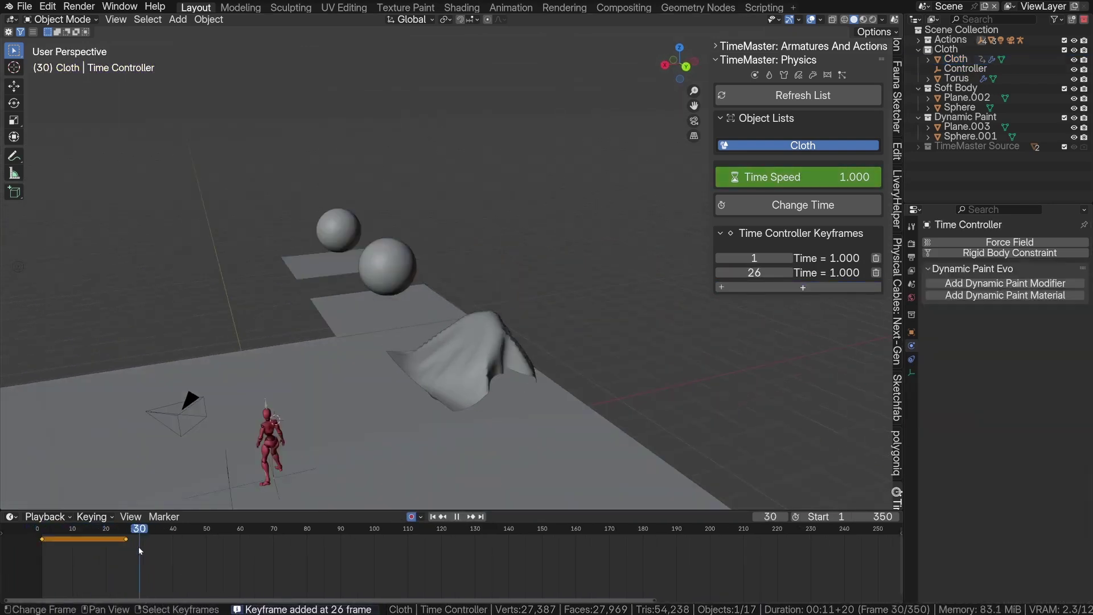
Set the time speed to 0.01 and keyframe it at frame 30
left_click(798, 177)
type("0.01")
key("Return")
left_click(797, 177)
type("0.01")
key("Return")
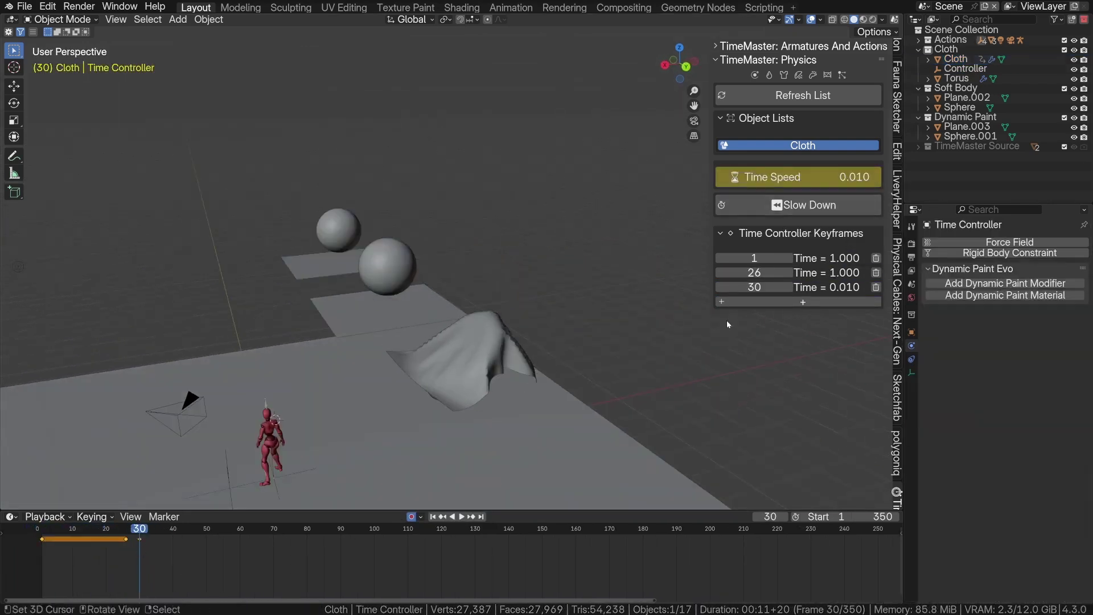
Play the remapped cloth, and move the last two time keyframes four frames earlier to frames 22 and 26
key("space")
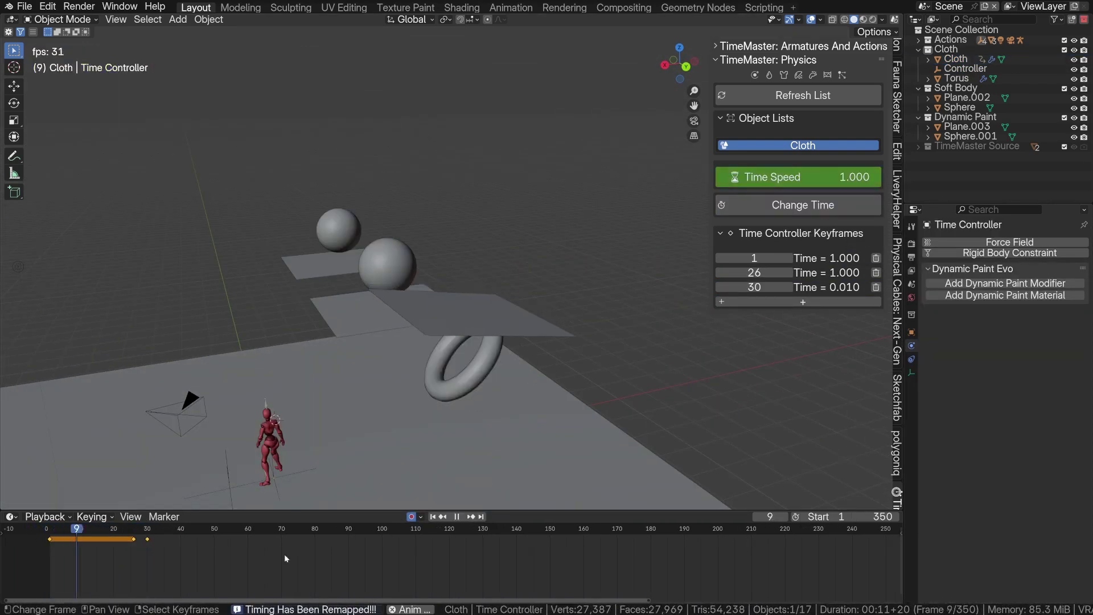
key("space")
left_click(122, 556)
key("g")
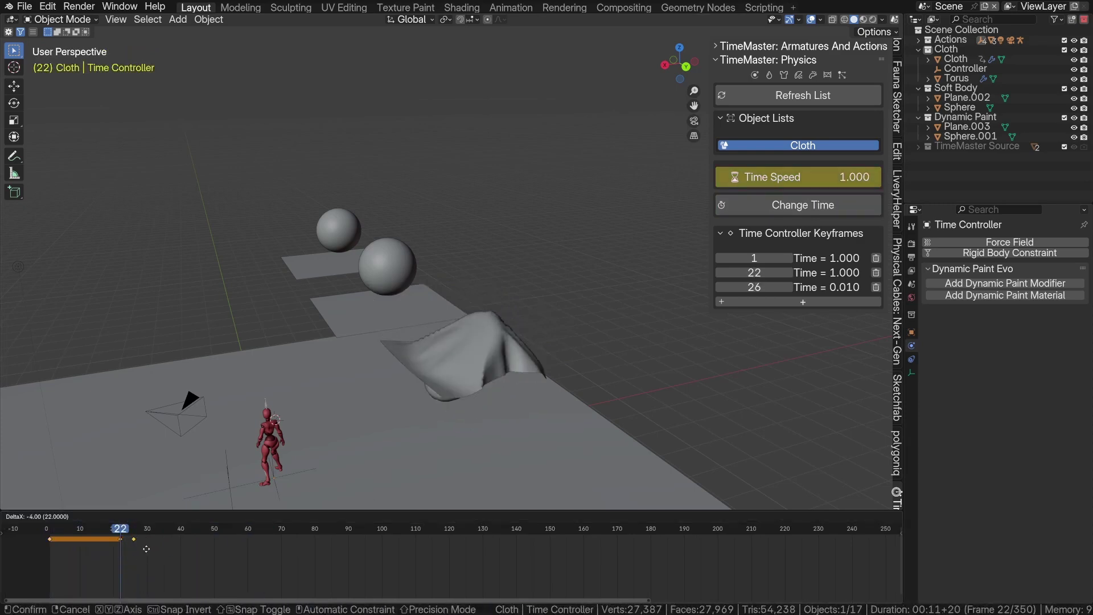
left_click(146, 547)
Reapply the time remapping and play it from the start while viewing the slow-motion cloth up close
key("shift+Left")
key("space")
middle_click_drag(529, 269, 558, 304)
key("shift+grave")
key("w")
key("Return")
key("space")
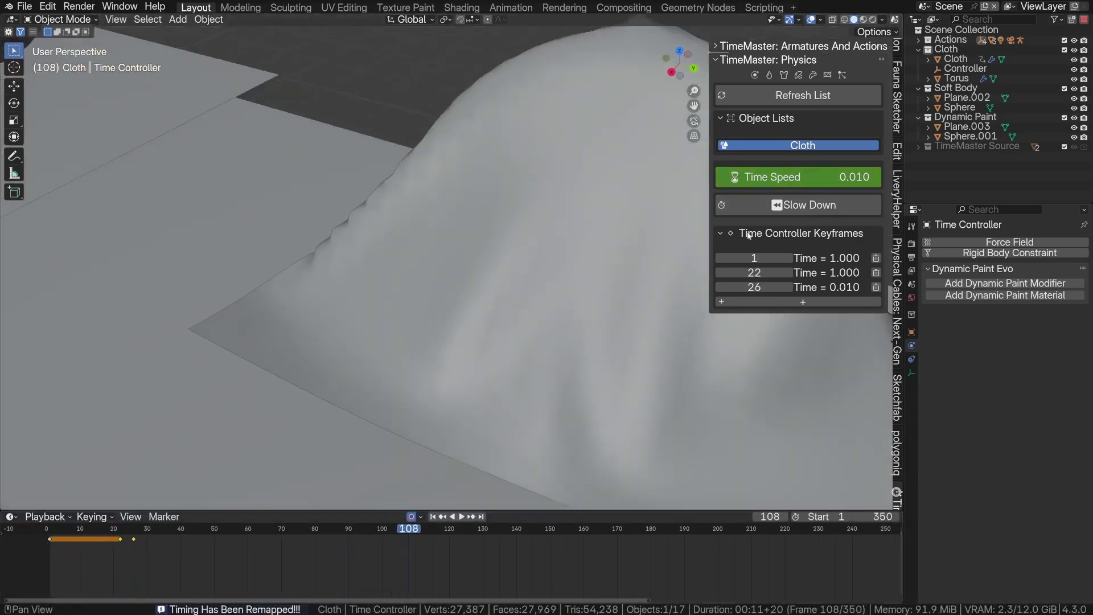
Set the time speed of the keyframe at frame 26 to 0.1
left_click(753, 287)
left_click(798, 178)
type(".1")
key("Return")
Remap the cloth with the updated speed and replay the simulation from the start, viewed from farther back
key("shift+Left")
key("space")
key("shift+grave")
key("s")
left_click(489, 242)
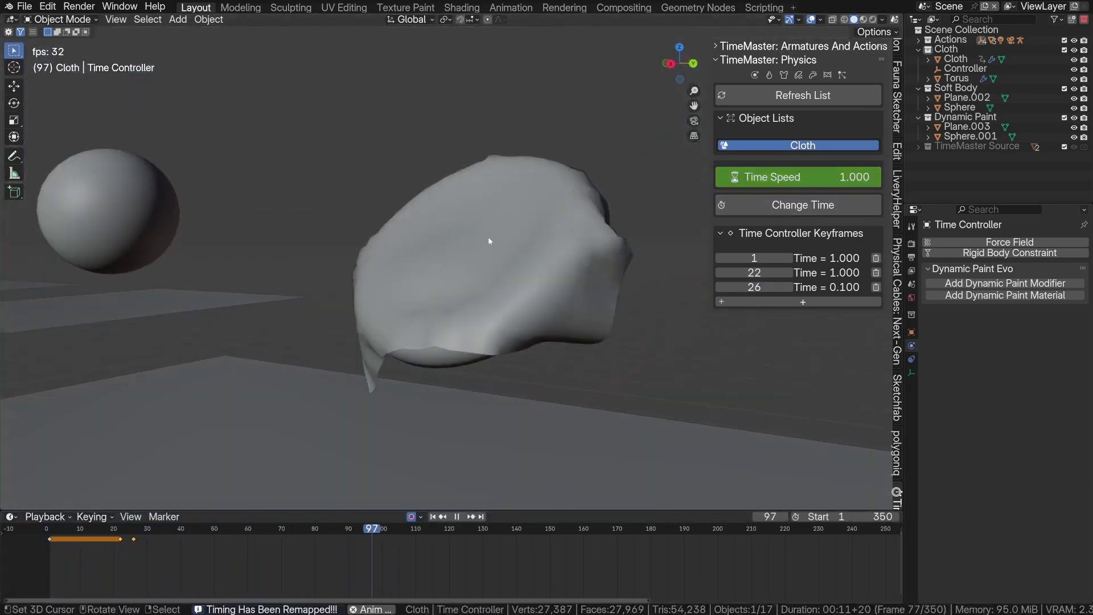
Keyframe the time speed at 0.1 on frame 132 and at 1.0 on frame 142
key("space")
left_click(801, 302)
left_click_drag(513, 564, 523, 566)
left_click(802, 316)
left_click(797, 177)
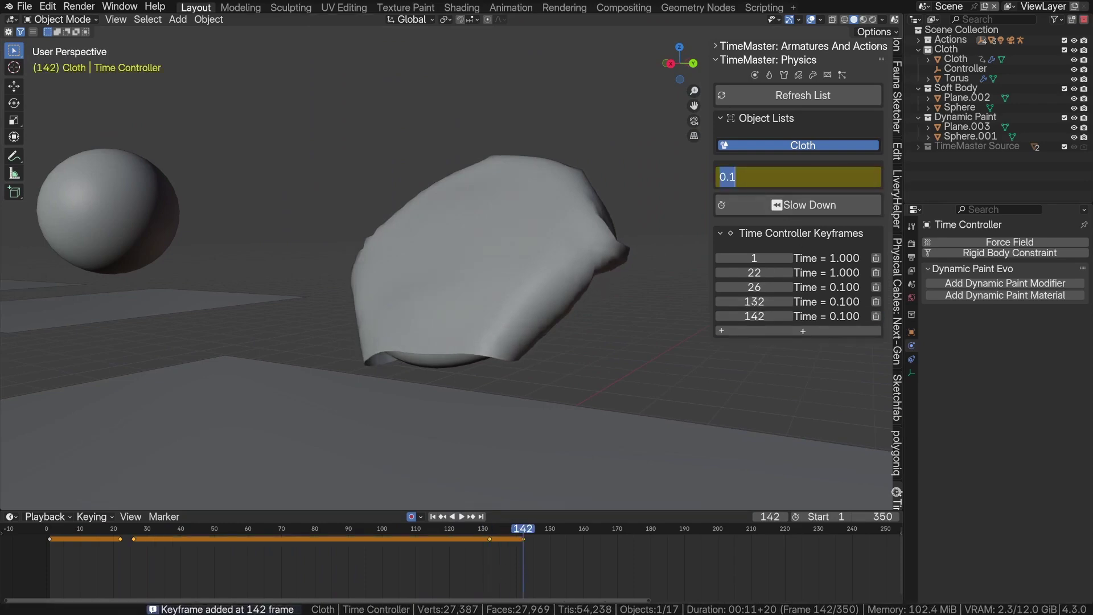
type("1")
key("Return")
Apply the time change and play the cloth simulation, viewing the cloth from another side as it slides off the torus
left_click(798, 205)
key("space")
key("shift+grave")
key("a")
left_click(479, 288)
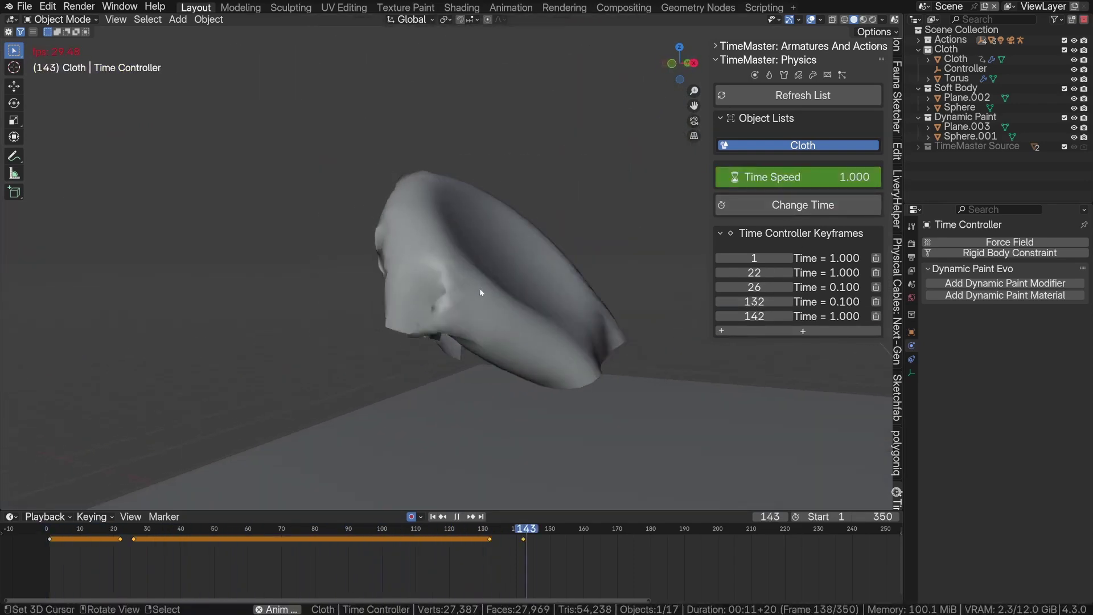
key("shift+grave")
key("s")
key("q")
left_click(451, 261)
key("space")
Set the cloth simulation's cache end frame to 690
left_click(531, 268)
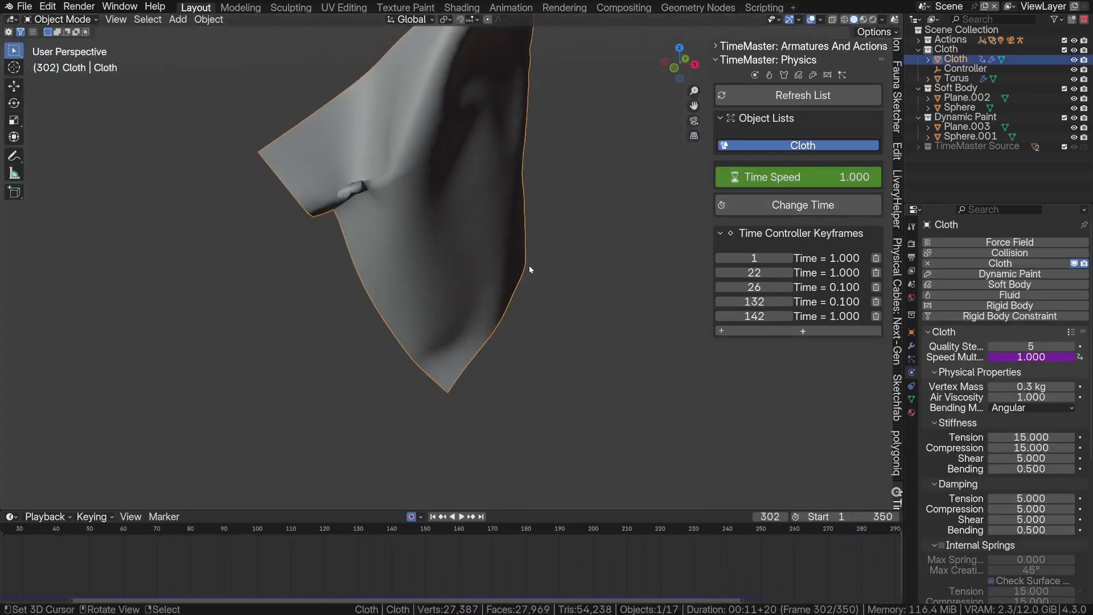
scroll(996, 398, "down", 8)
left_click(956, 506)
left_click_drag(1025, 552, 1082, 553)
Play the late frames of the cloth simulation, and return the playback to frame 1
left_click(677, 550)
key("space")
scroll(644, 555, "down", 7)
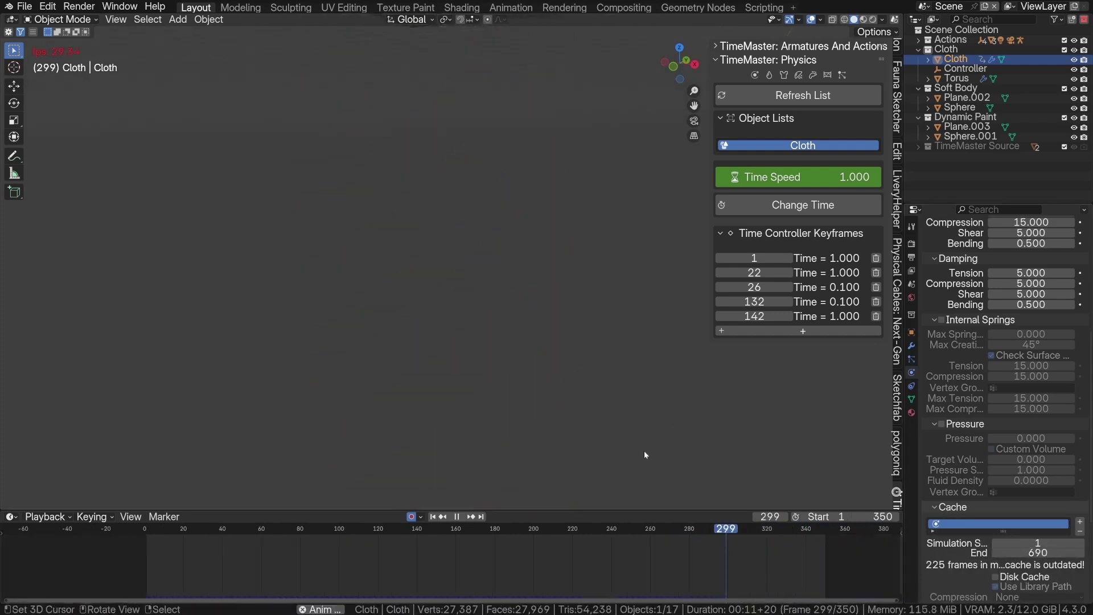
key("shift+grave")
key("s")
left_click(152, 549)
key("space")
key("Escape")
Select the sphere in the Soft Body collection and add Soft Body physics to it
middle_click_drag(422, 259, 603, 259, "shift")
right_click(335, 228)
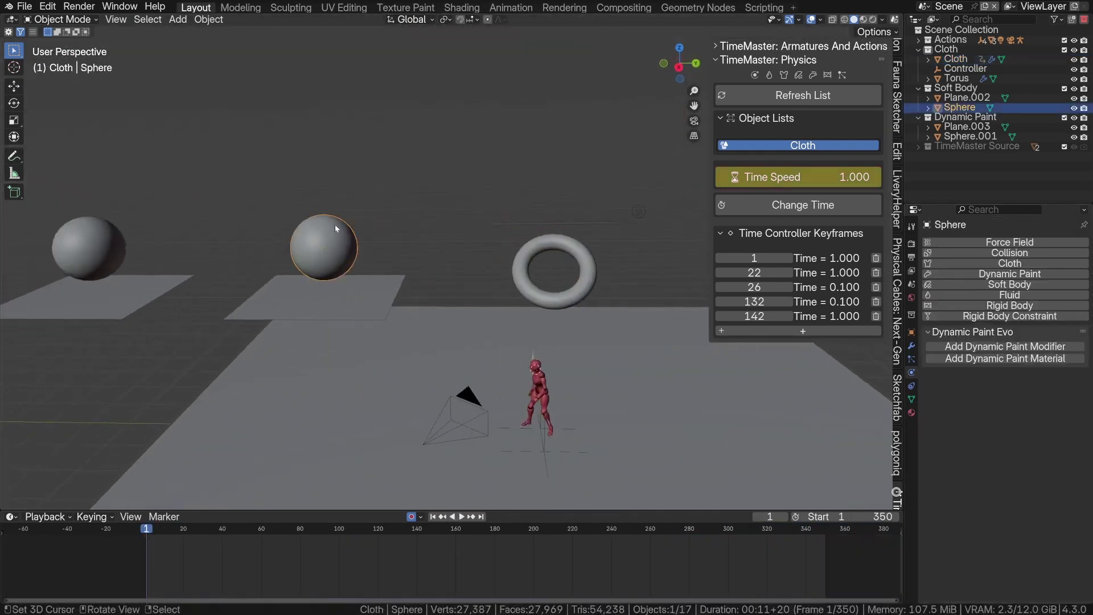
left_click(952, 284)
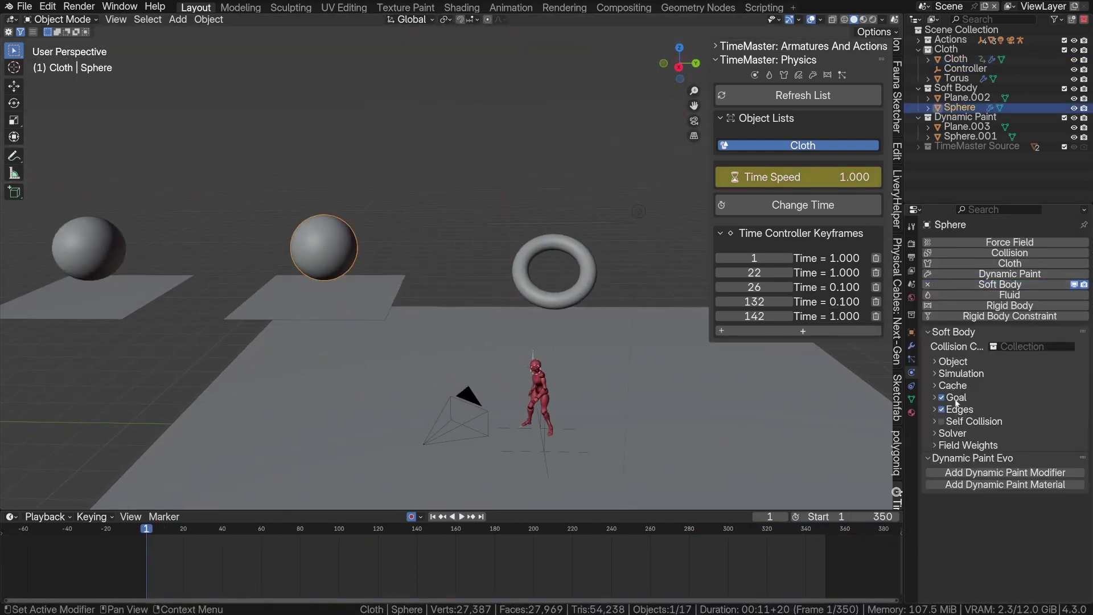
Create a Collision collection inside the Soft Body collection, move Plane.002 into it, and assign it as the sphere's collision collection
left_click(957, 88)
key("c")
double_click(956, 98)
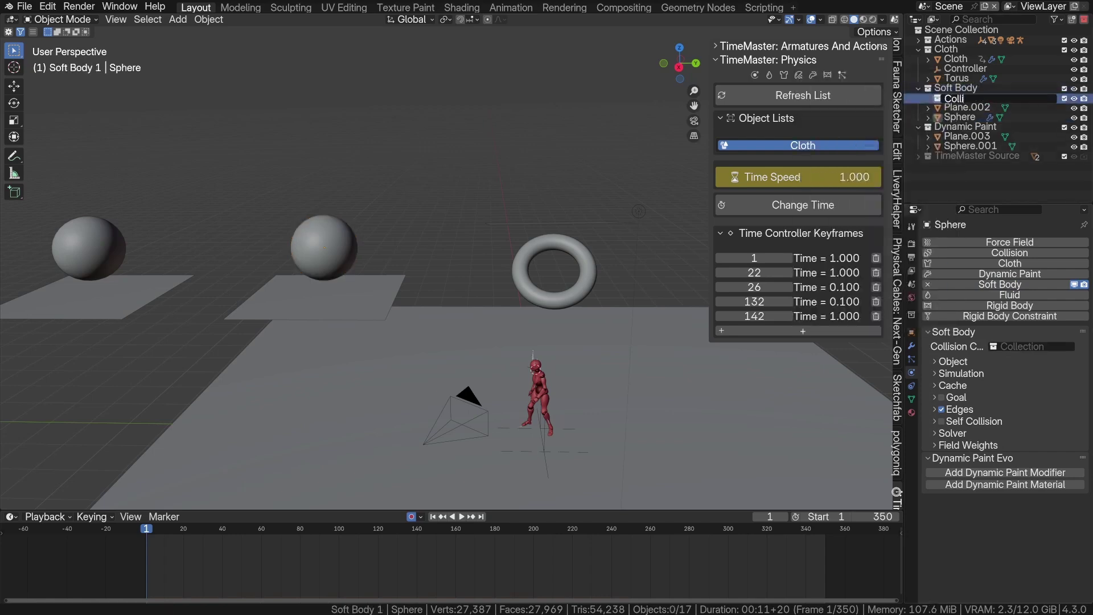
left_click_drag(963, 108, 1027, 347)
left_click_drag(1026, 347, 1028, 347)
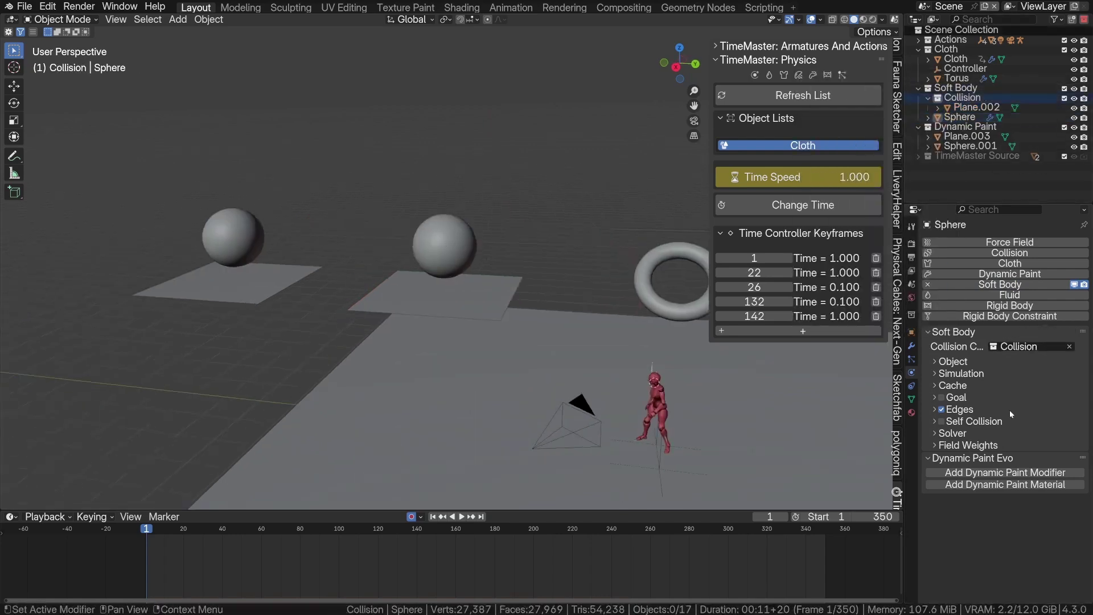
Show the sphere's soft body cache settings and test the simulation by playing it from the start
left_click(974, 385)
key("space")
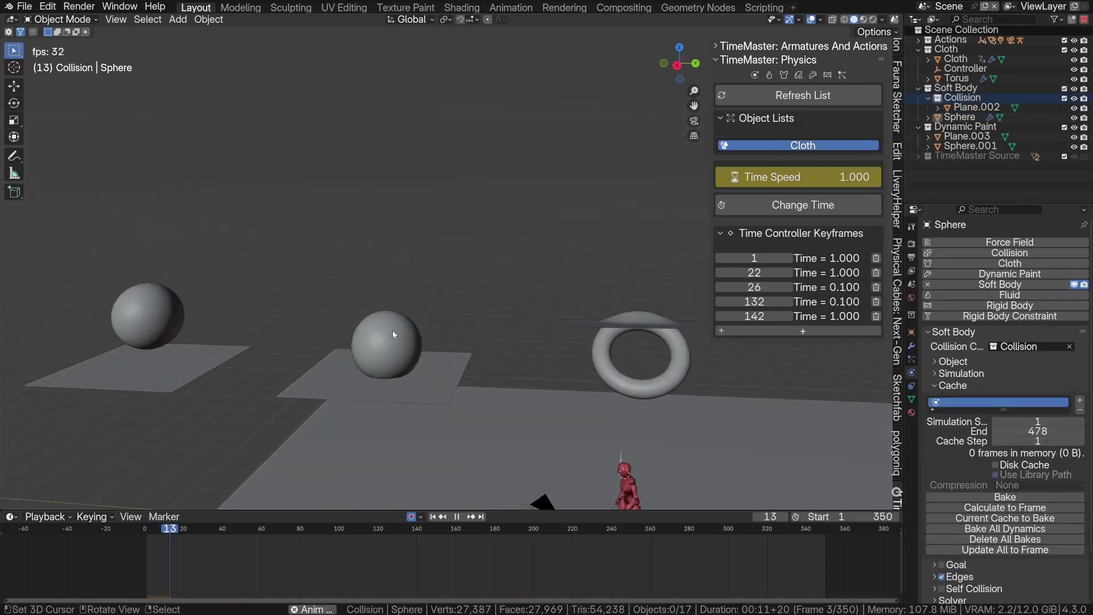
key("Escape")
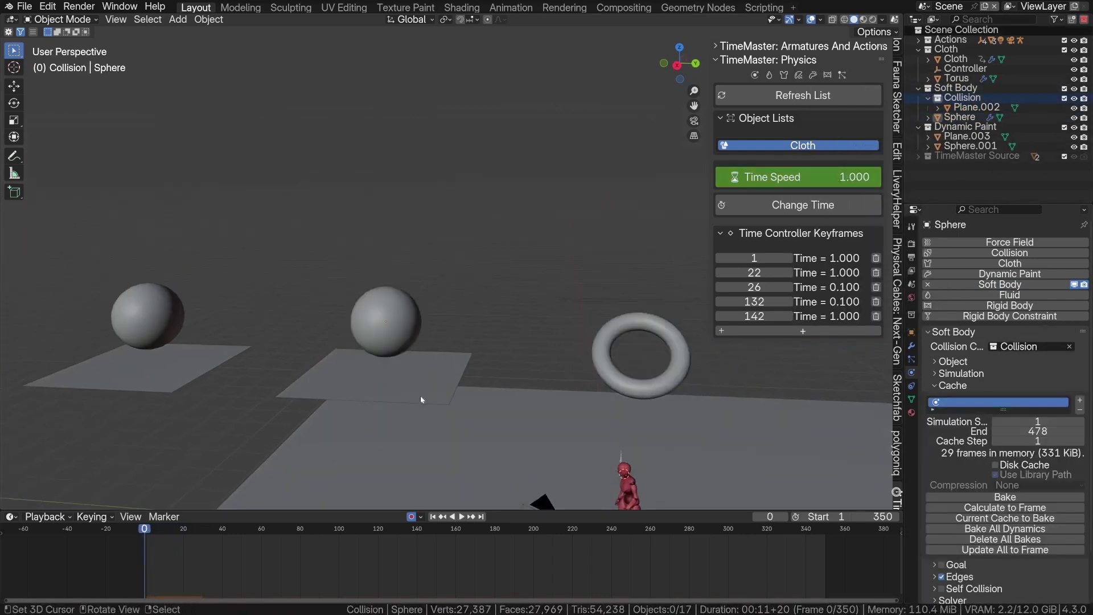
Make the plane under the soft body sphere a collision object, test the simulation, and reselect the sphere
right_click(422, 392)
key("space")
key("Escape")
left_click(386, 320)
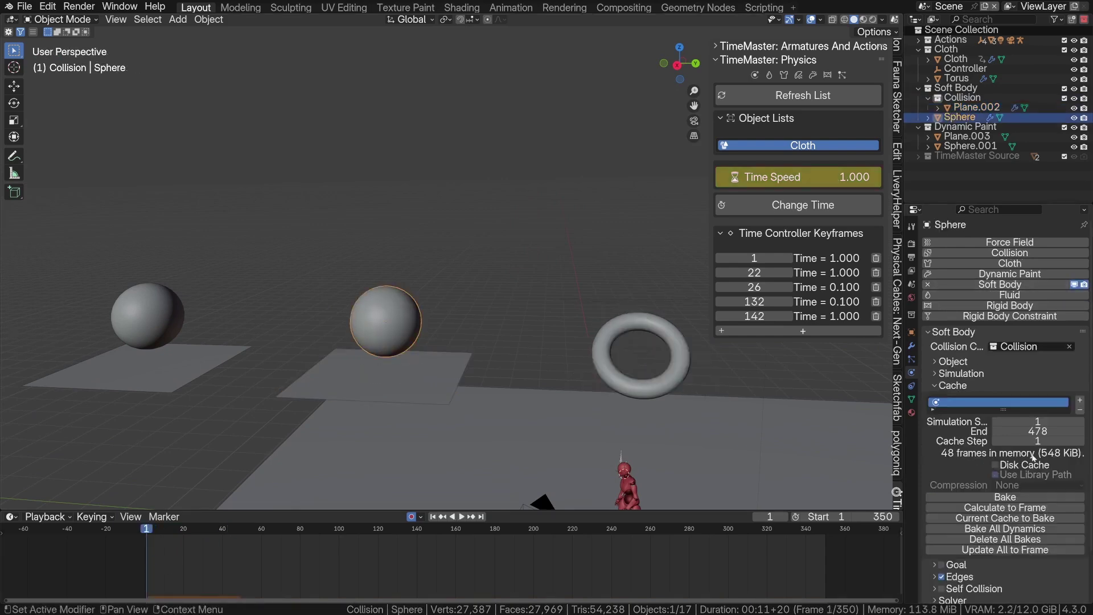
Set the Plasticity of the sphere's soft body edges to 23 and run the simulation from the start
key("space")
left_click(946, 556)
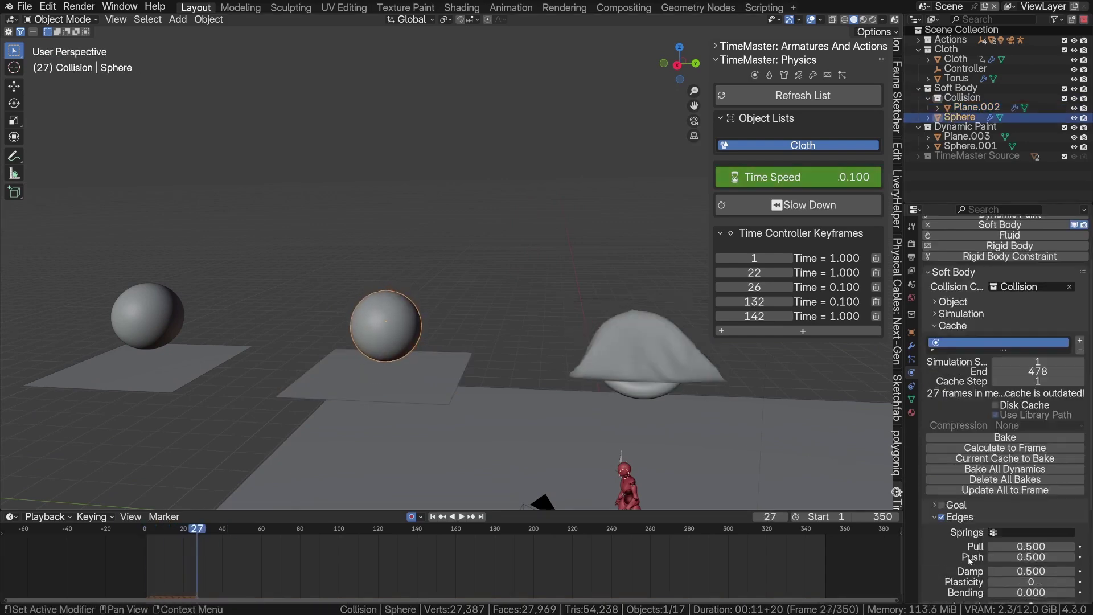
scroll(968, 513, "down", 5)
key("Escape")
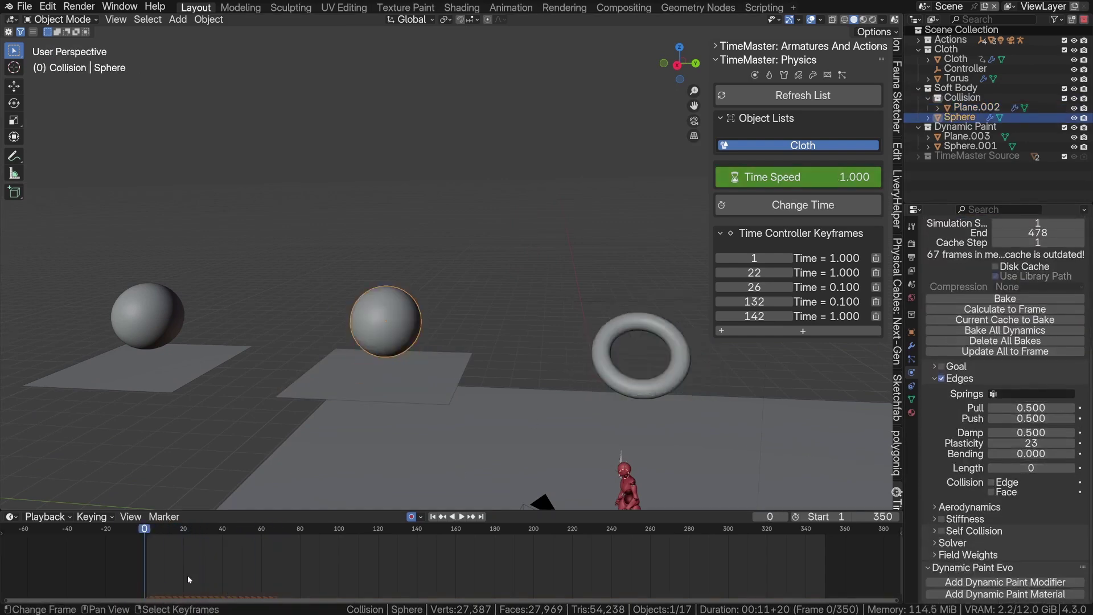
Enable Stiffness and Self Collision for the sphere's soft body, play the simulation, and return to the start
left_click(942, 518)
left_click(942, 531)
key("space")
key("space")
left_click_drag(170, 555, 144, 556)
Rename the sphere to Soft and refresh the TimeMaster physics object list
key("shift+grave")
key("w")
left_click(585, 288)
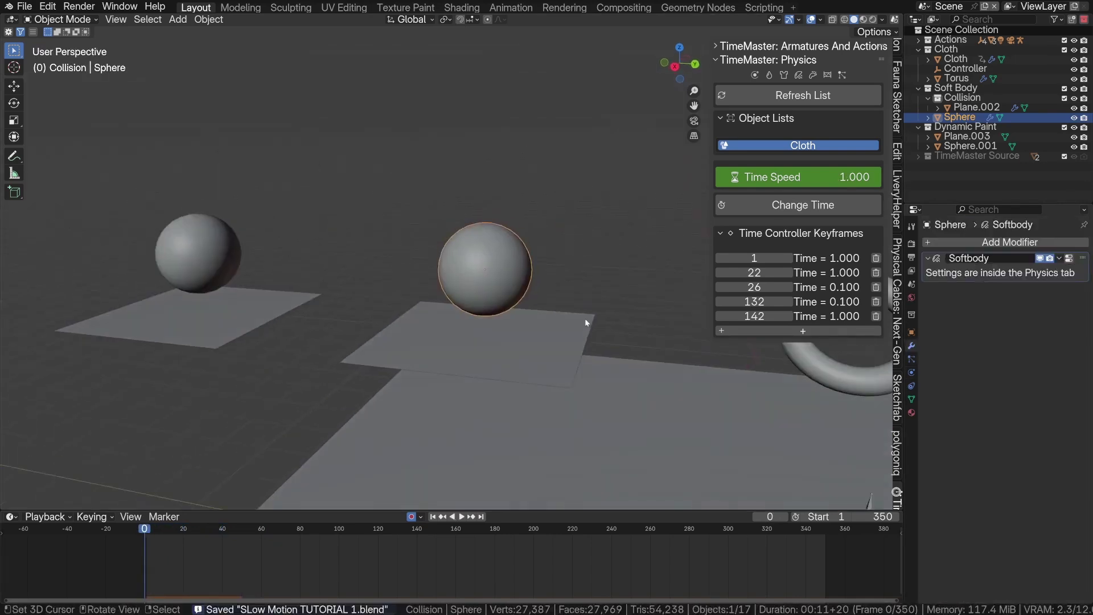
scroll(585, 319, "up", 1)
left_click(784, 101)
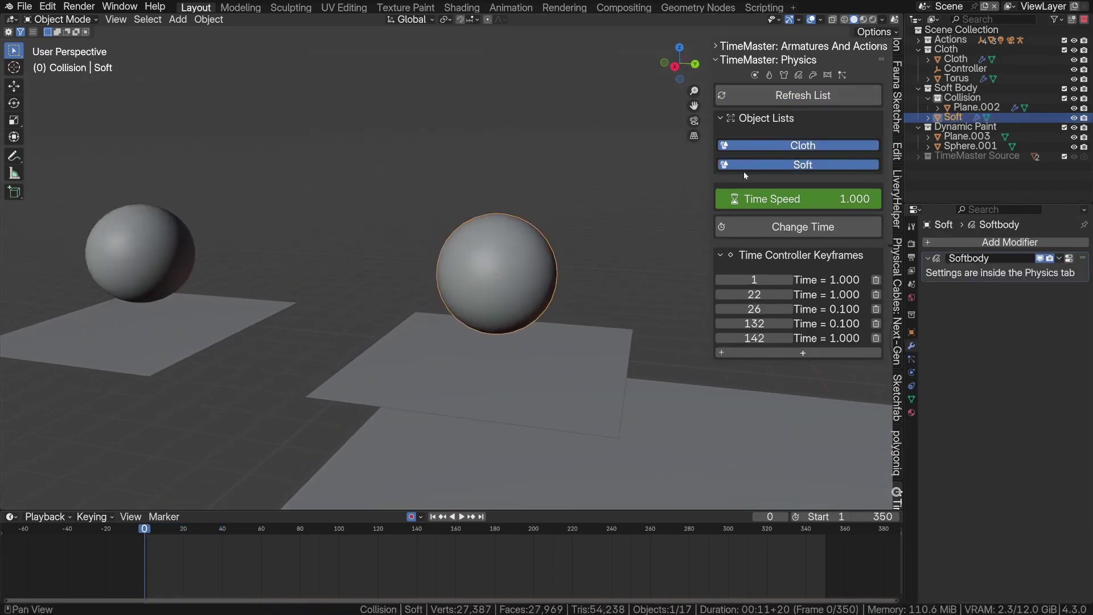
Apply the TimeMaster time change to the soft body and play the simulation, watching the sphere collapse up close
middle_click_drag(672, 250, 621, 256)
left_click(844, 230)
key("space")
key("shift+grave")
key("w")
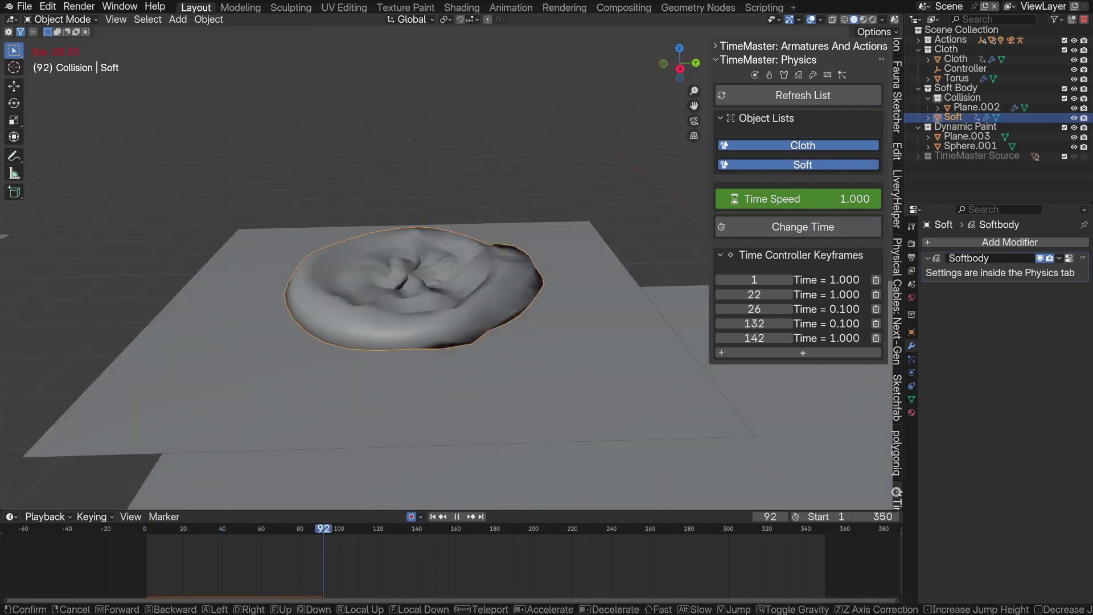
left_click(510, 293)
scroll(510, 293, "down", 8)
key("Escape")
Replay the first frames of the soft body simulation and inspect the collapsing sphere from another side
key("space")
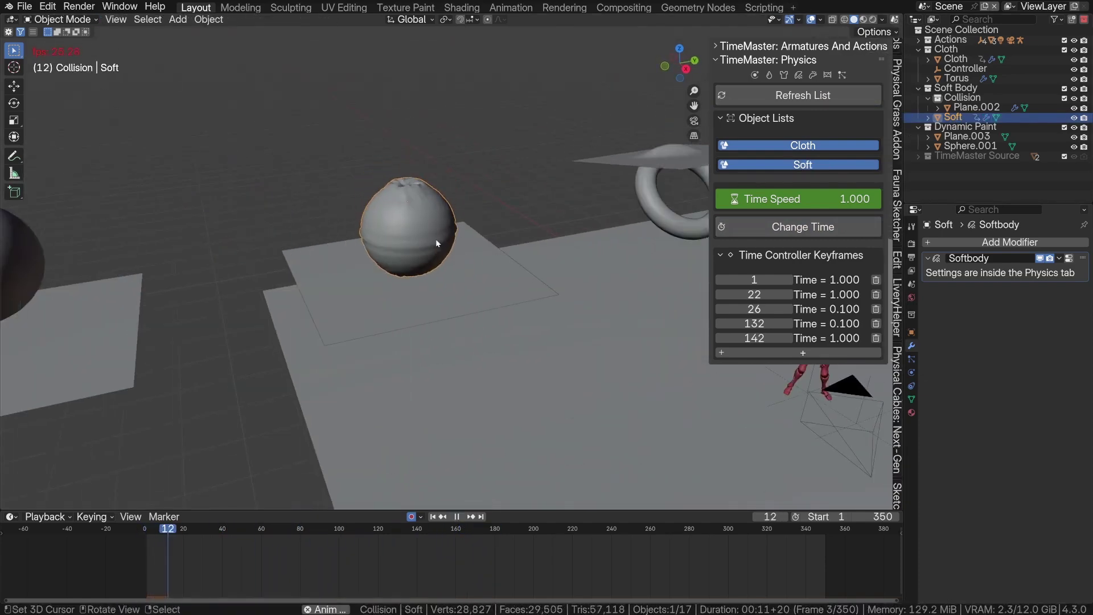
key("space")
key("shift+grave")
key("w")
left_click(436, 243)
Bake the soft body's simulation cache from its physics settings
left_click(911, 373)
scroll(983, 379, "down", 4)
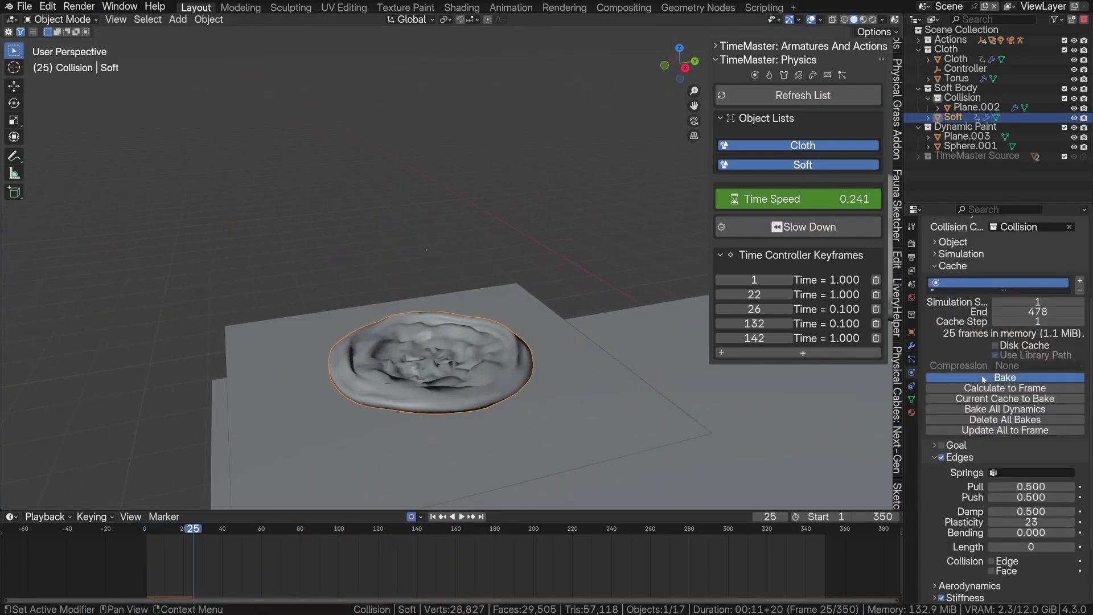
left_click(984, 379)
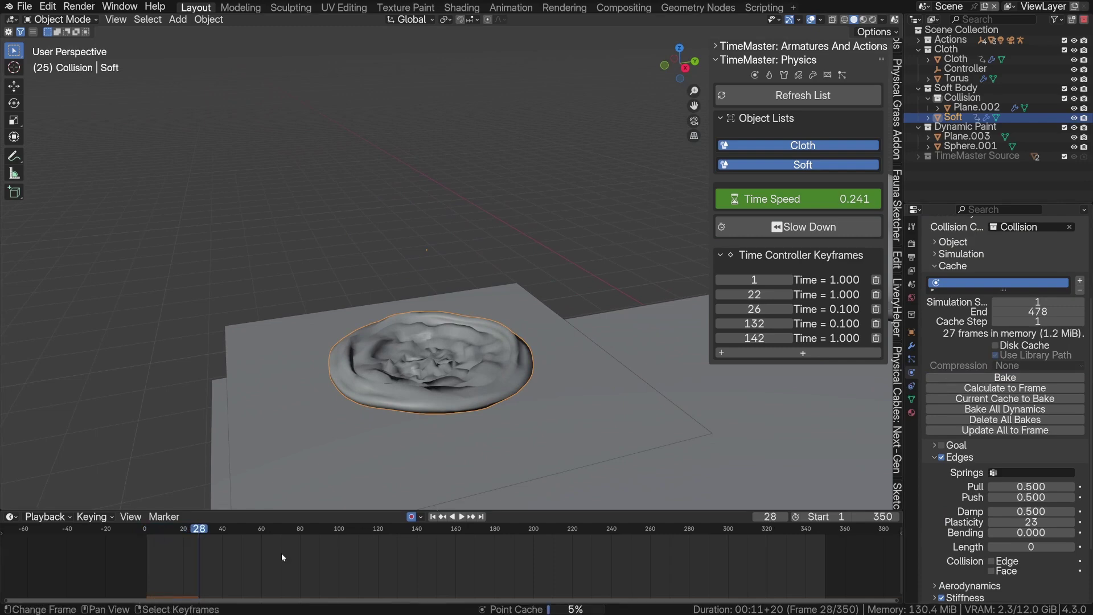
Play the baked soft body together with the cloth simulation, and return to frame 1
key("space")
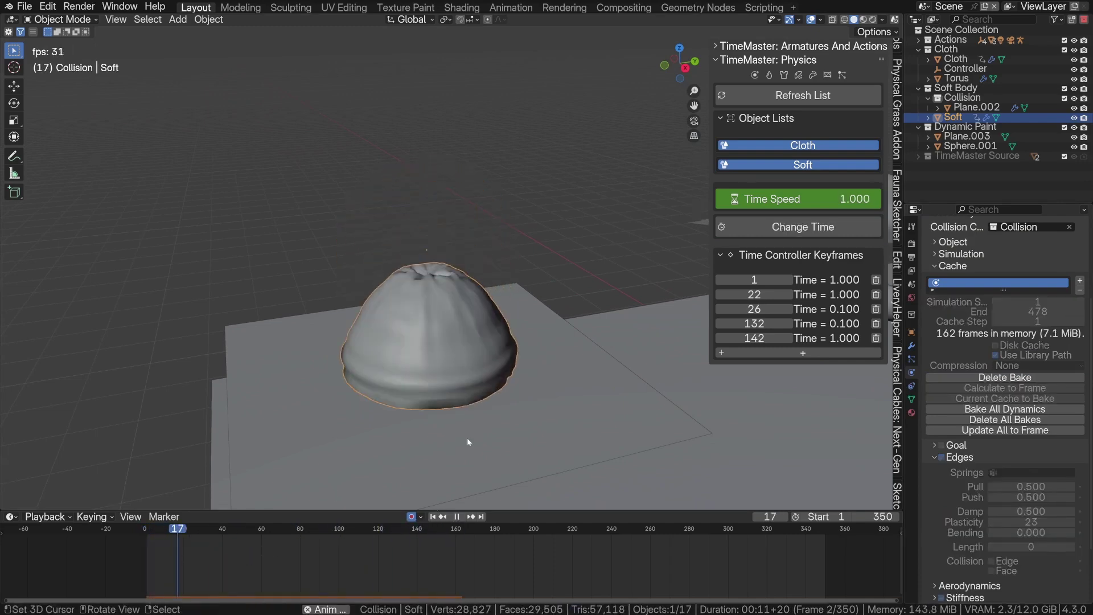
key("shift+grave")
key("Escape")
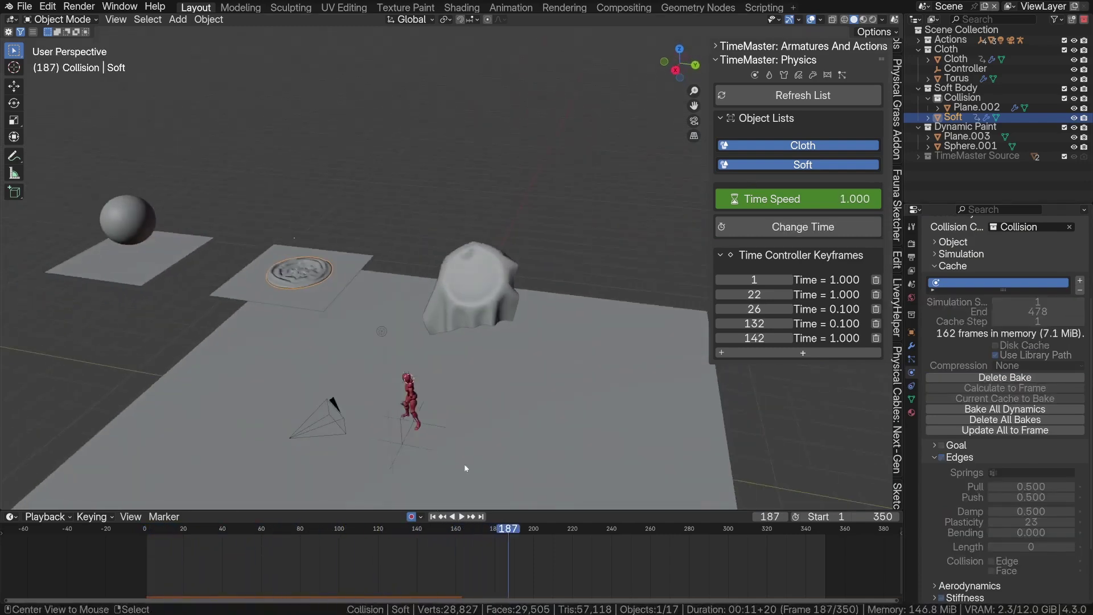
key("shift+Left")
key("Escape")
Select the plane in the Dynamic Paint collection
middle_click_drag(305, 468, 403, 323)
right_click(403, 323)
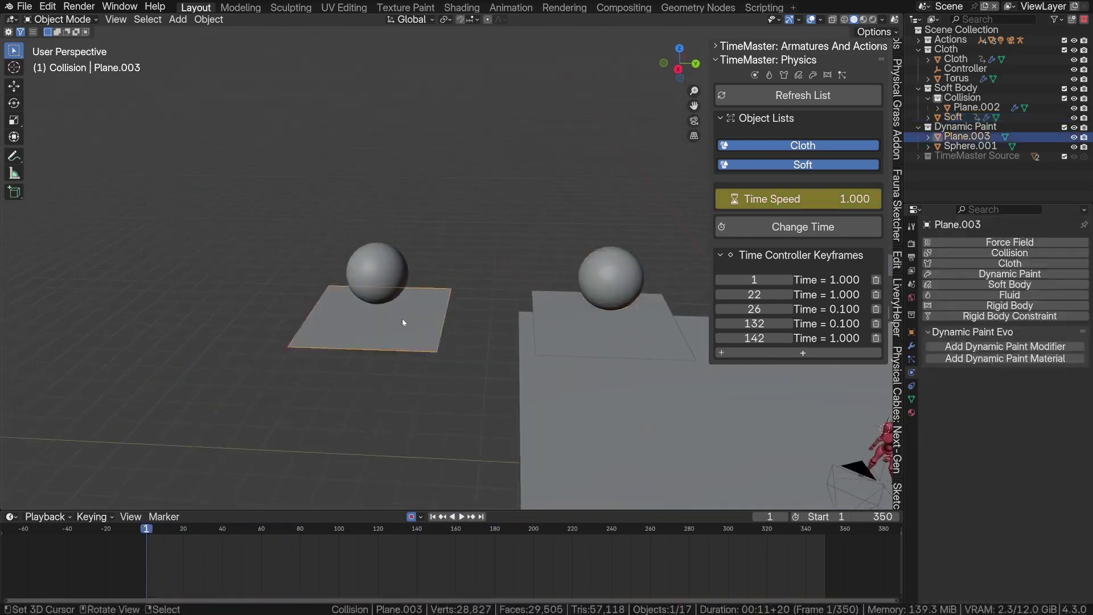